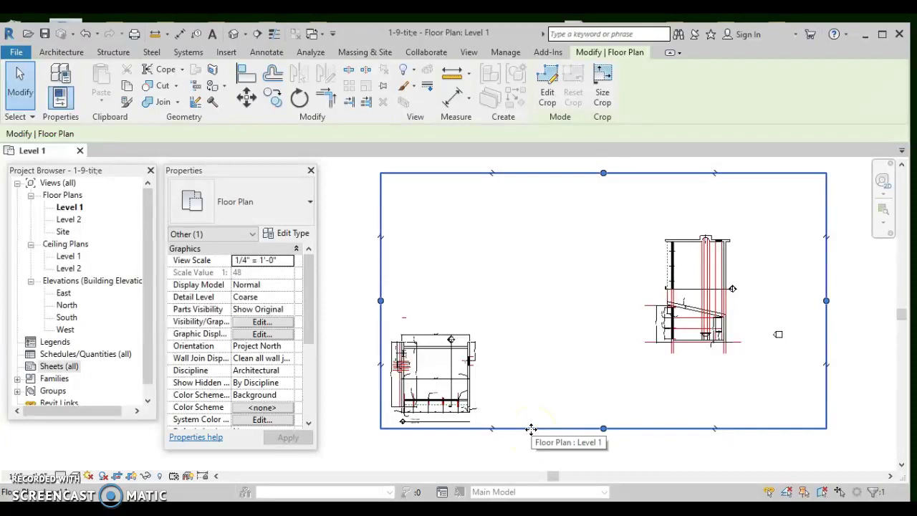
Turn the Level 1 plan's crop region display off and back on
left_click(189, 477)
left_click(132, 476)
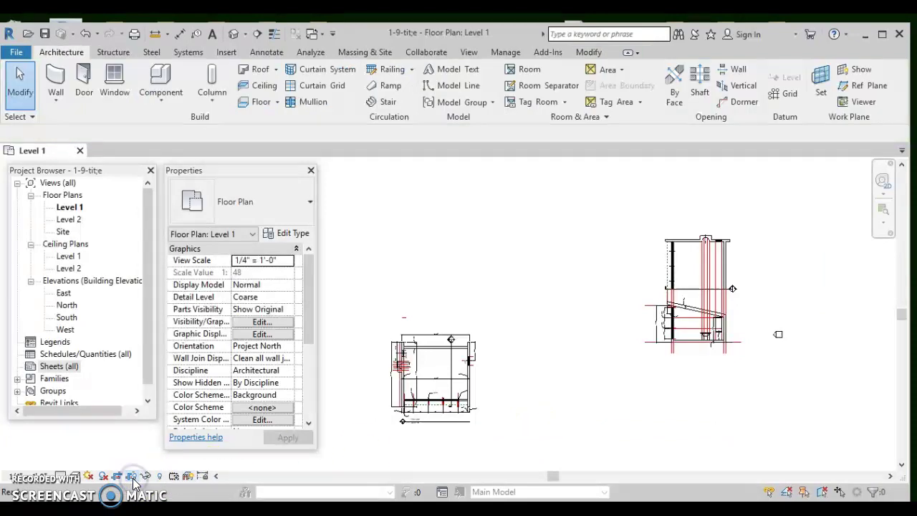
left_click(133, 478)
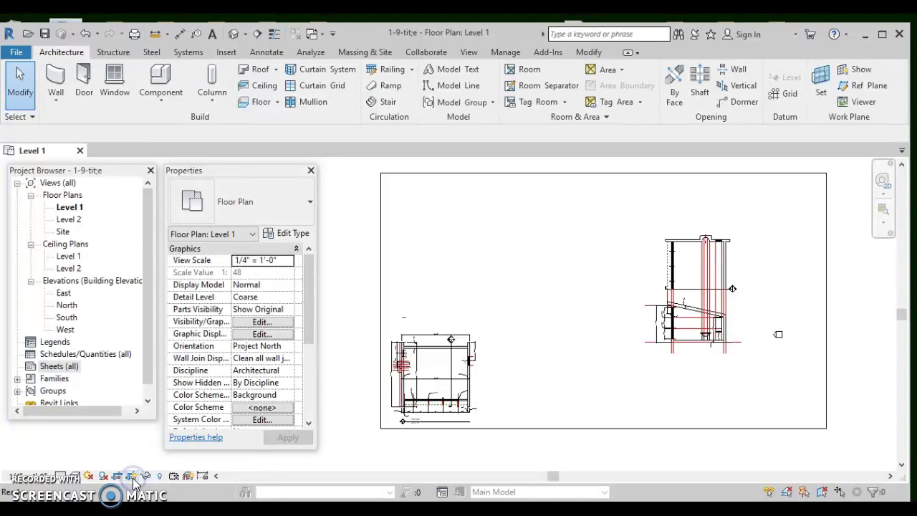
Drag the crop boundary's right and top edges inward to frame only the left building plan
left_click(607, 427)
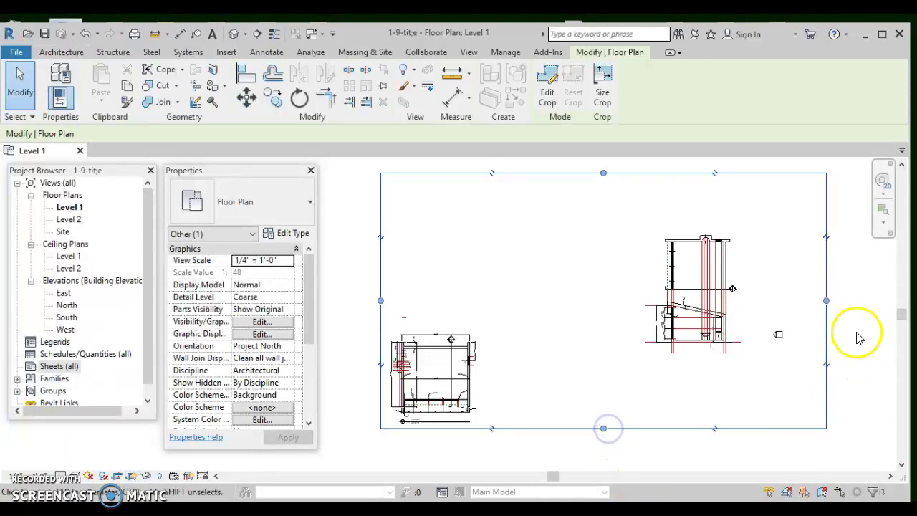
left_click_drag(826, 301, 492, 334)
left_click_drag(436, 173, 419, 326)
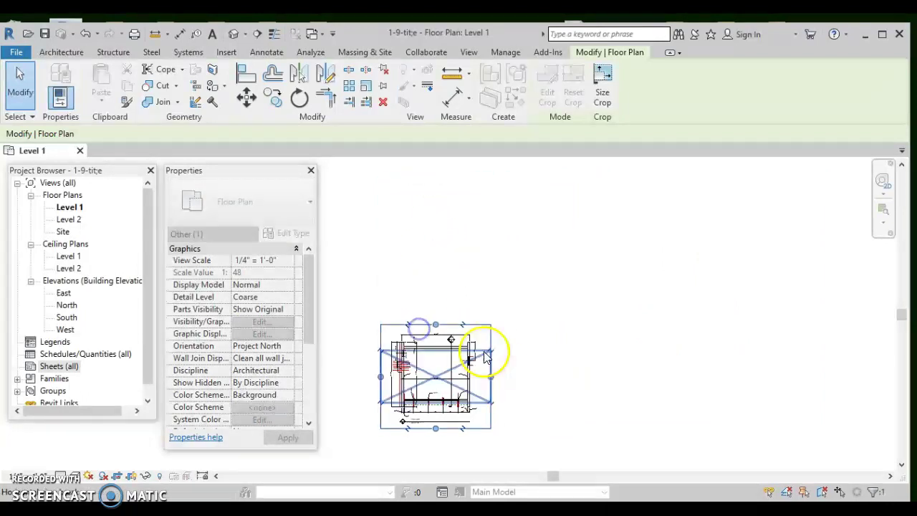
scroll(531, 372, "up", 1)
middle_click_drag(546, 368, 658, 351)
scroll(657, 352, "up", 2)
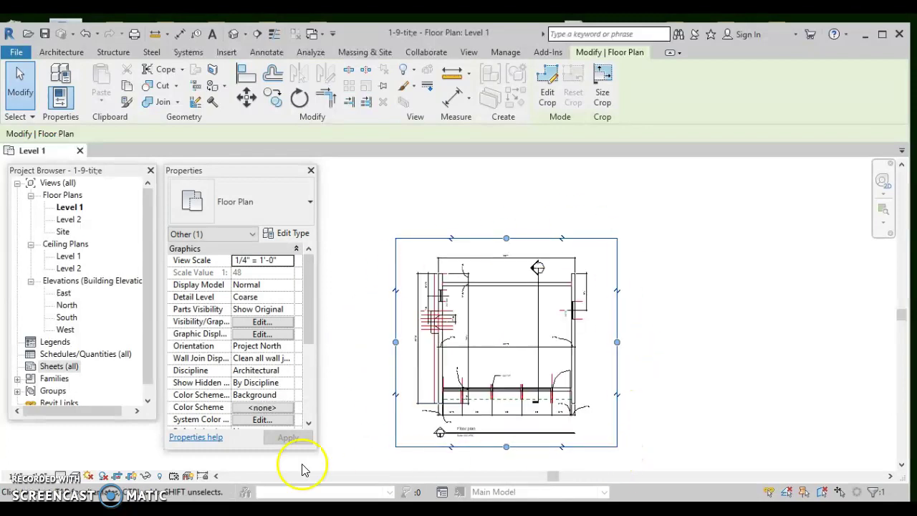
Open the view scale list and close it, leaving the plan at 1/4" = 1'-0"
left_click(19, 479)
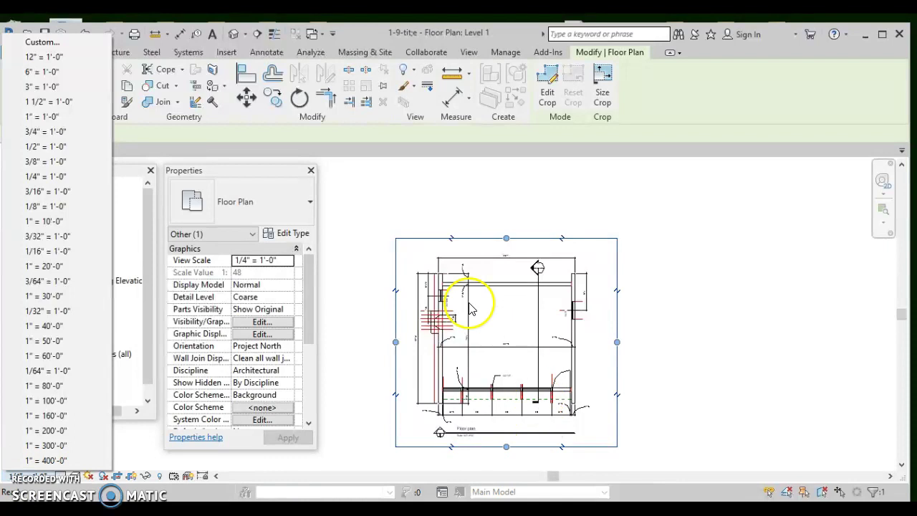
left_click(359, 367)
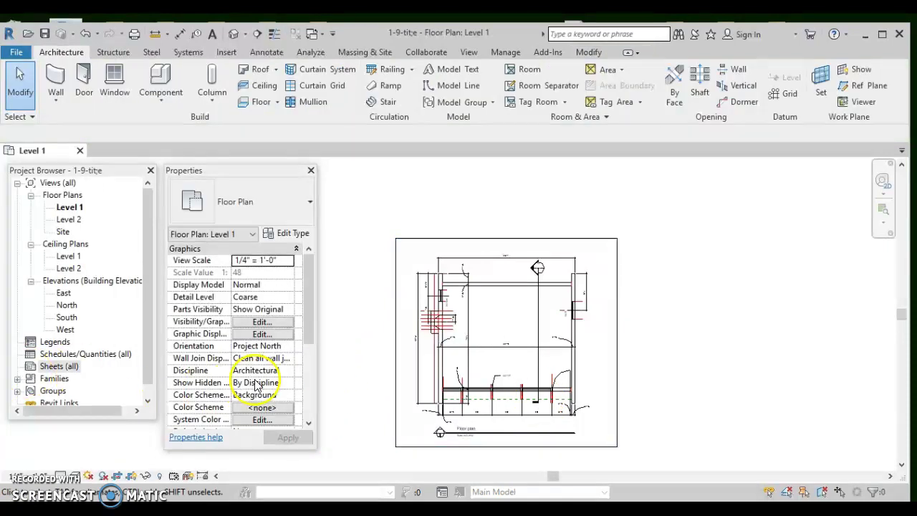
Create a new sheet after loading the A 8.5 x 11 Vertical.rfa title block family
left_click(467, 52)
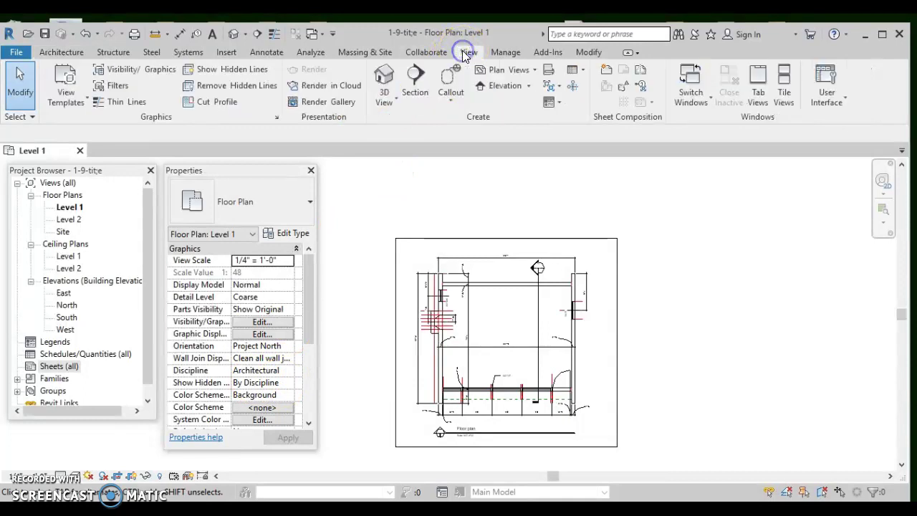
left_click(606, 72)
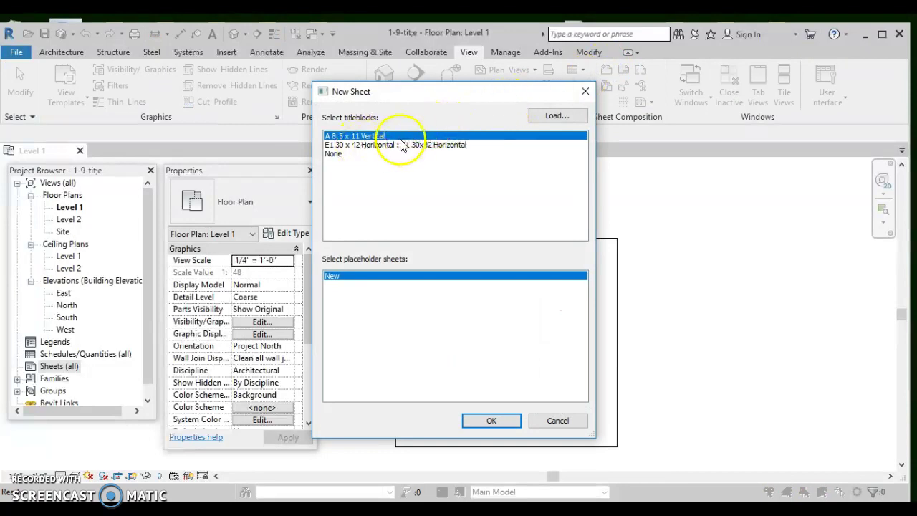
left_click(549, 119)
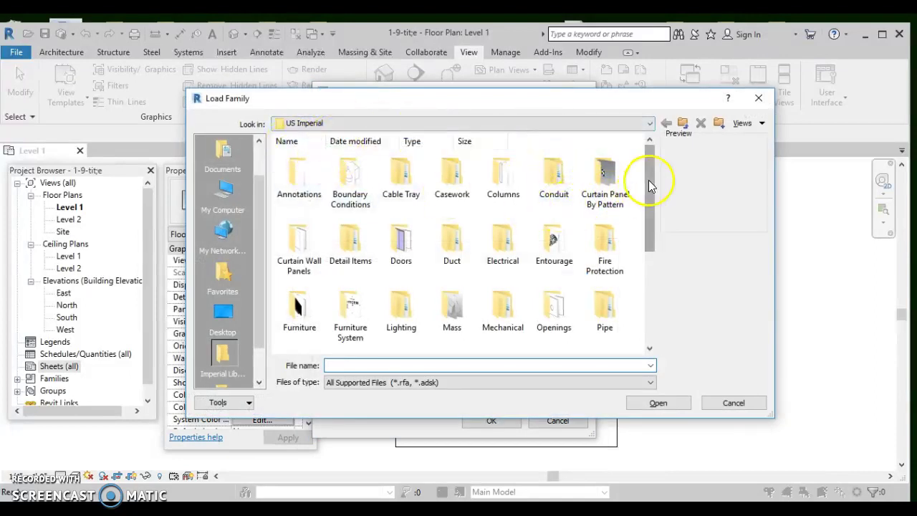
left_click_drag(648, 180, 649, 286)
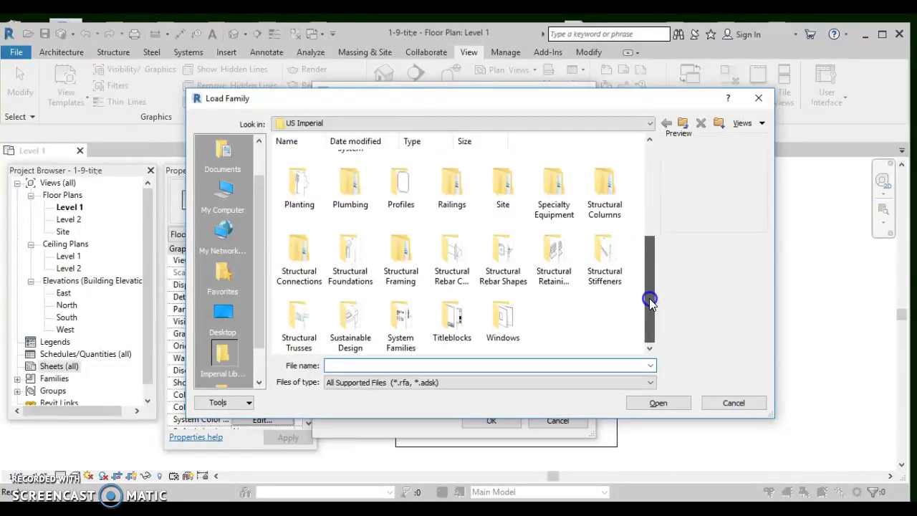
double_click(452, 319)
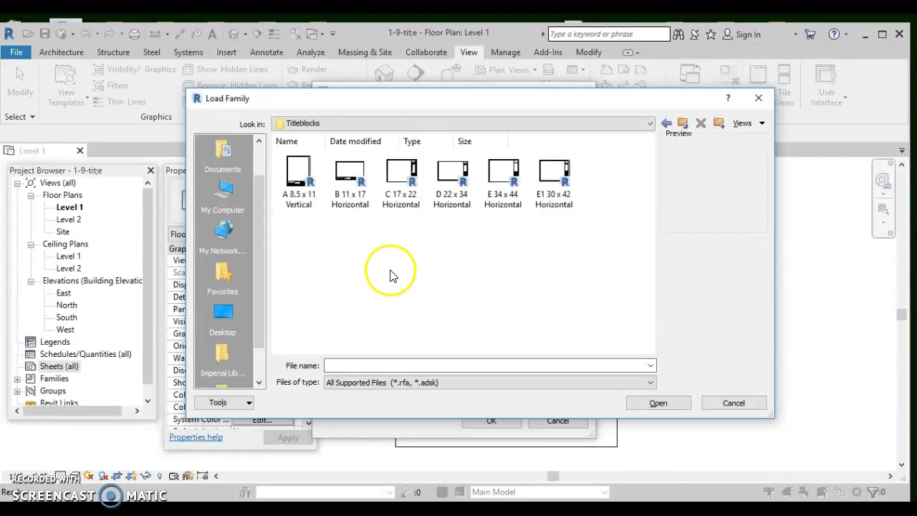
left_click(298, 182)
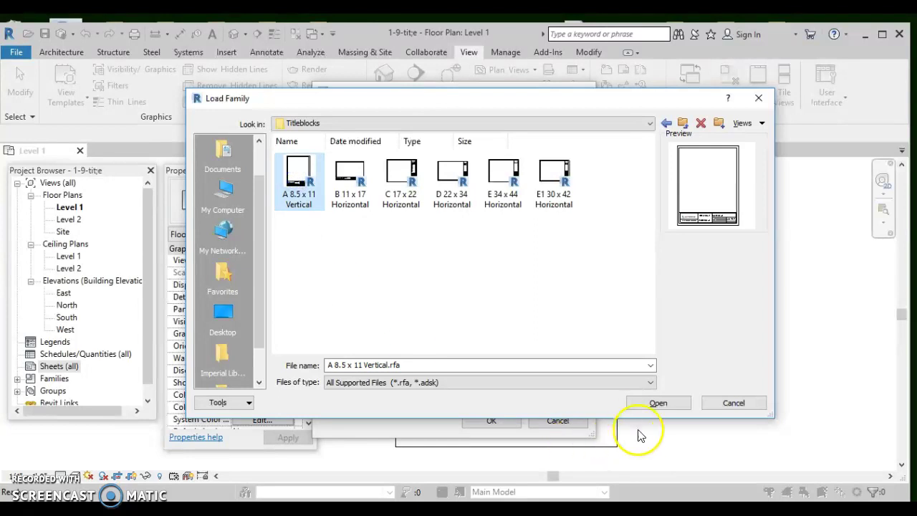
left_click(645, 403)
left_click(480, 422)
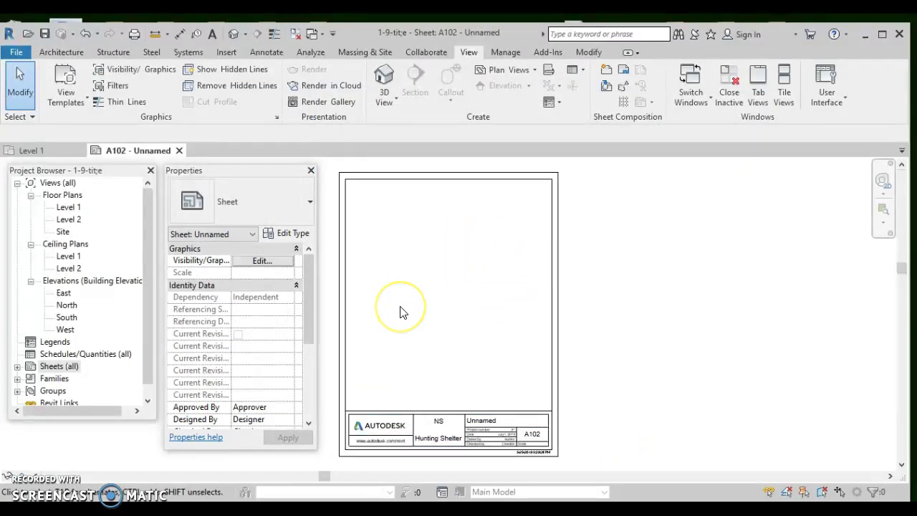
Drag the Level 1 floor plan onto sheet A102 and place it as a viewport
left_click(67, 207)
left_click_drag(86, 223, 387, 283)
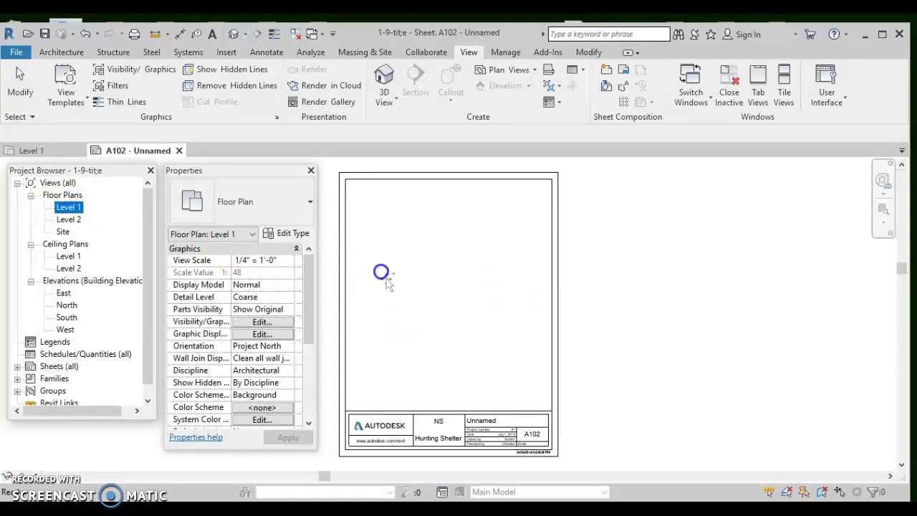
left_click(431, 276)
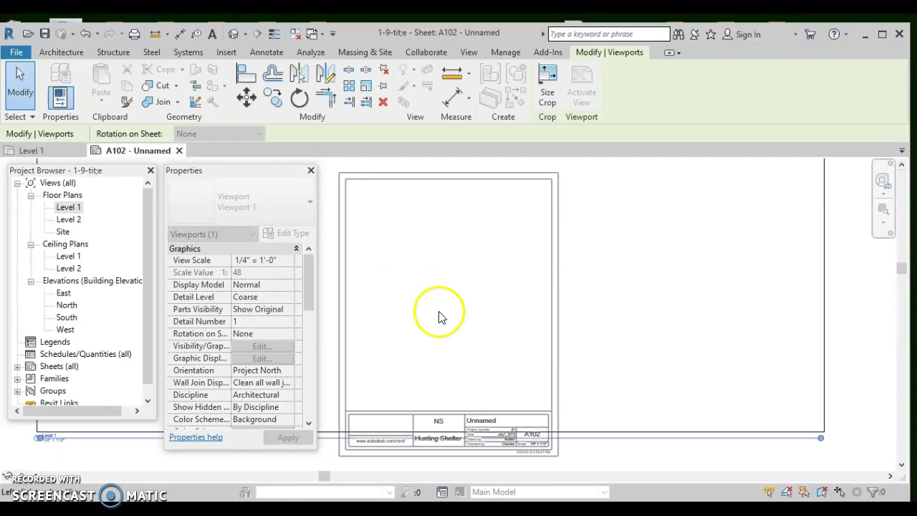
Dismiss the e-mail notification and select the Level 1 viewport by its title line
scroll(592, 453, "down", 2)
scroll(592, 433, "down", 3)
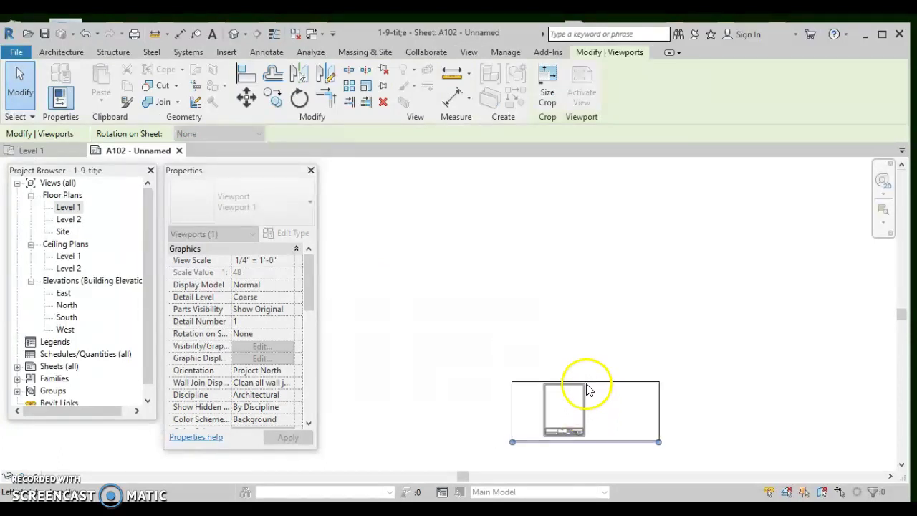
left_click_drag(587, 388, 687, 375)
scroll(654, 428, "up", 2)
scroll(655, 428, "up", 2)
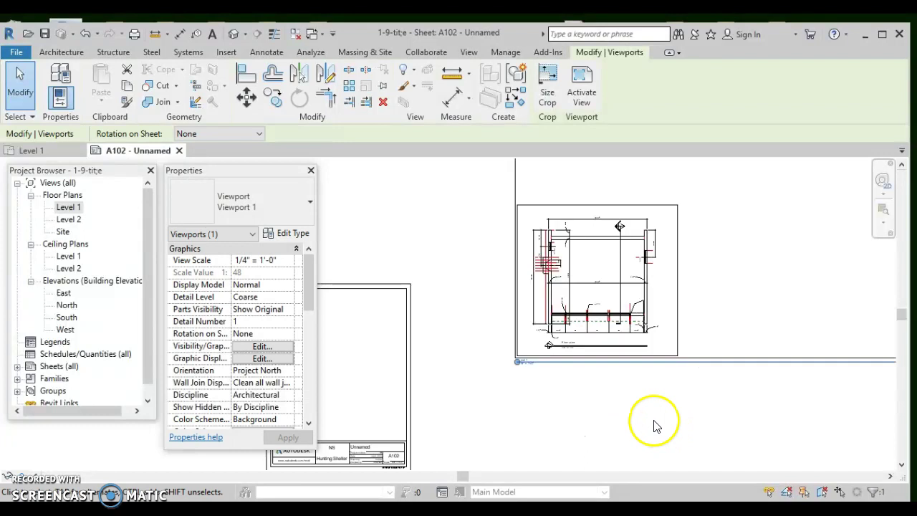
middle_click_drag(653, 424, 522, 428)
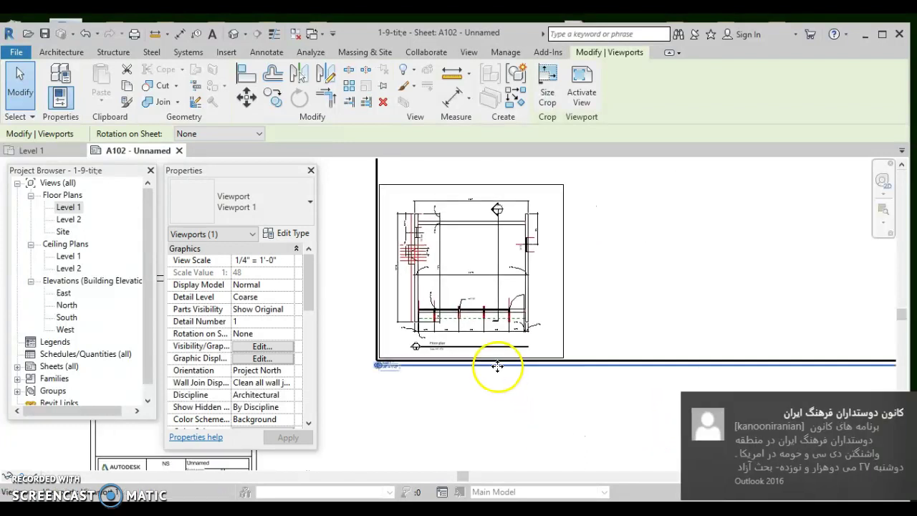
left_click(893, 405)
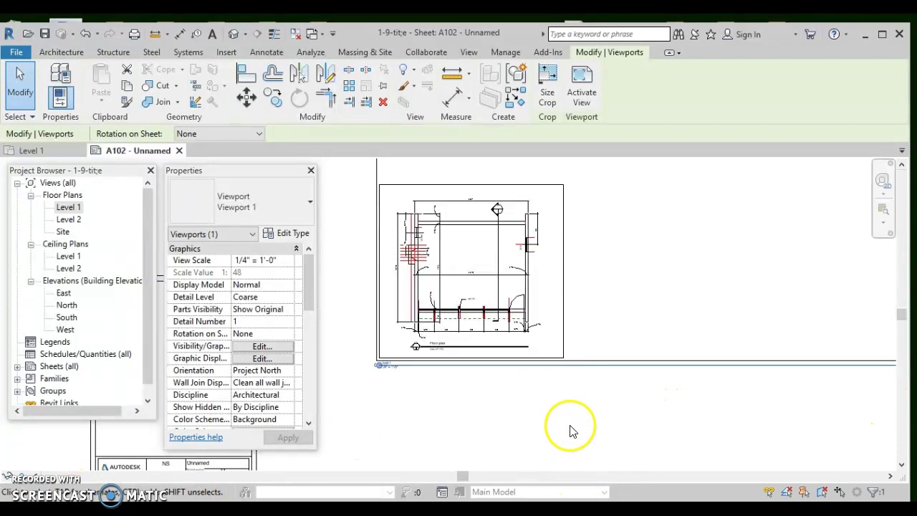
scroll(549, 450, "down", 2)
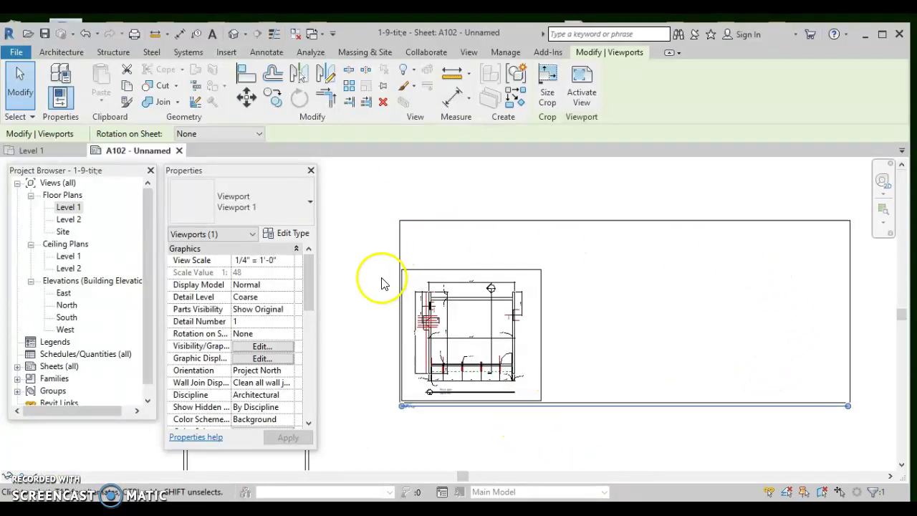
scroll(451, 422, "up", 1)
left_click(451, 412)
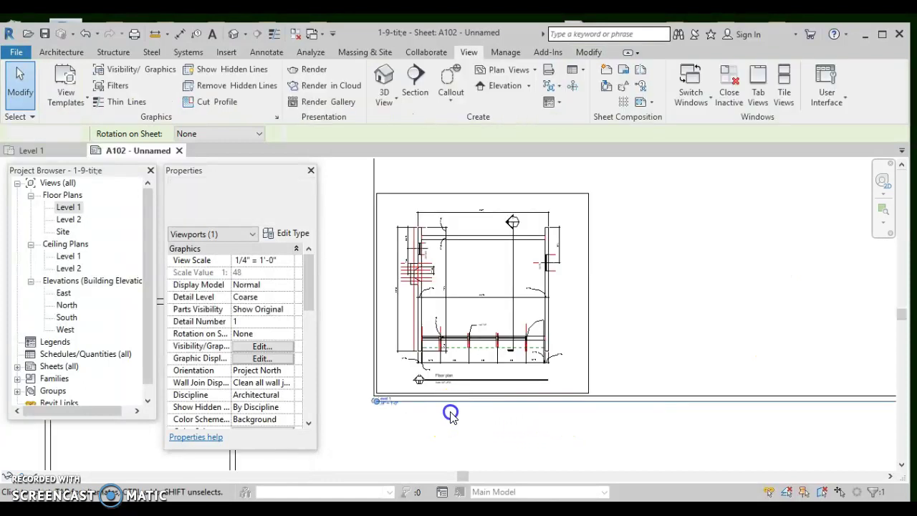
left_click(447, 403)
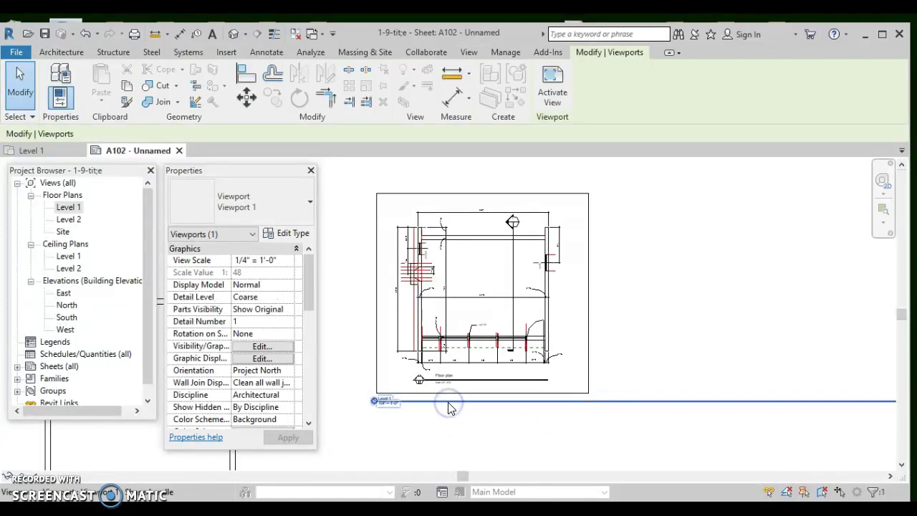
Move the Level 1 viewport left, down, then right so it fits inside the titleblock border
left_click_drag(447, 404, 573, 468)
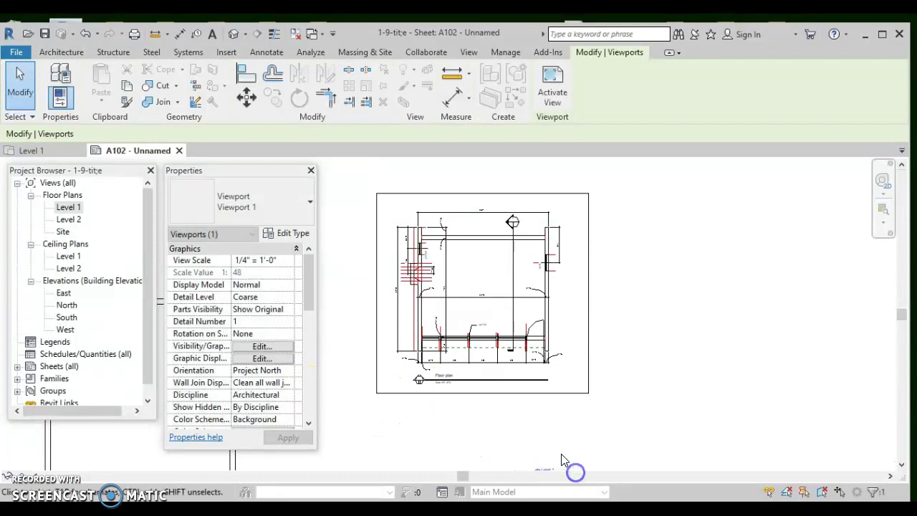
scroll(547, 439, "down", 5)
scroll(598, 376, "down", 1)
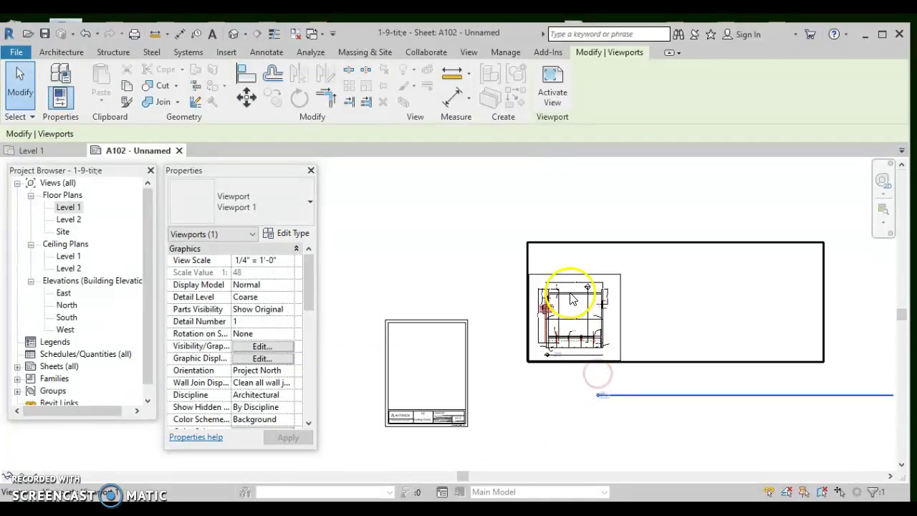
left_click(544, 256)
left_click_drag(545, 256, 420, 324)
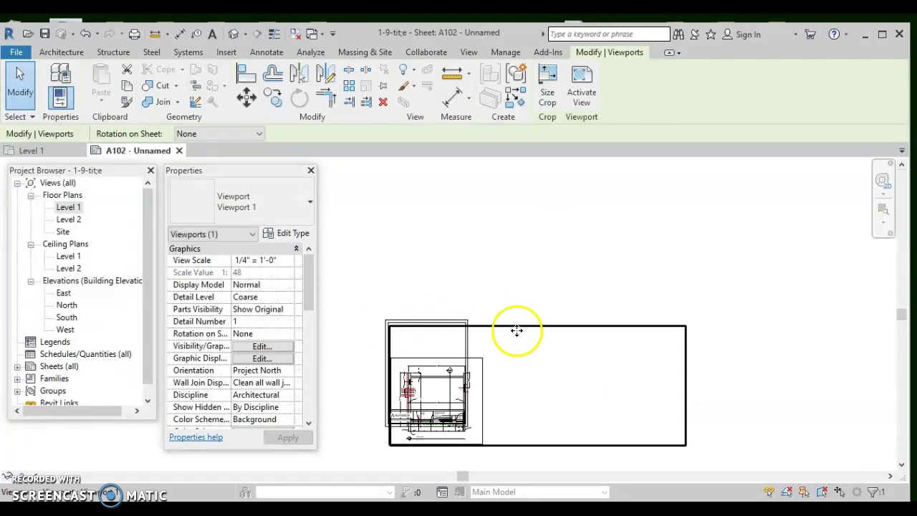
left_click_drag(516, 330, 492, 291)
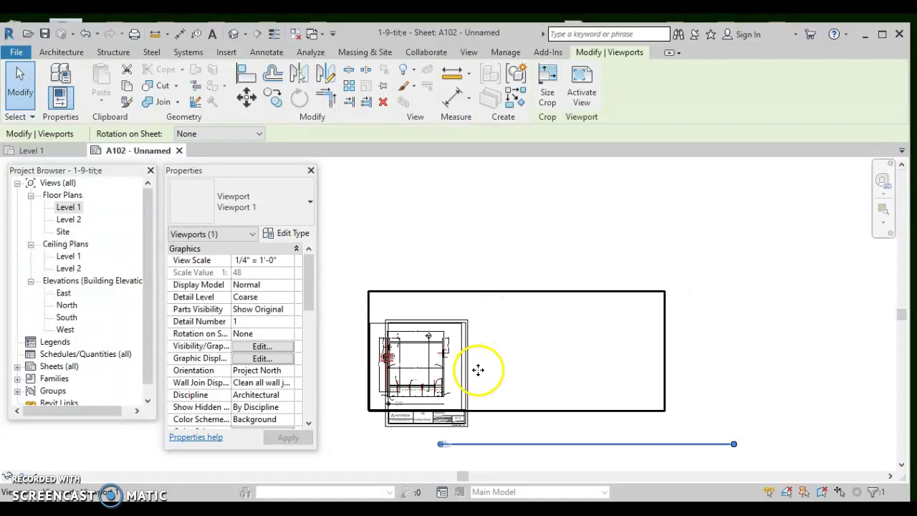
left_click(525, 342)
scroll(636, 327, "up", 3)
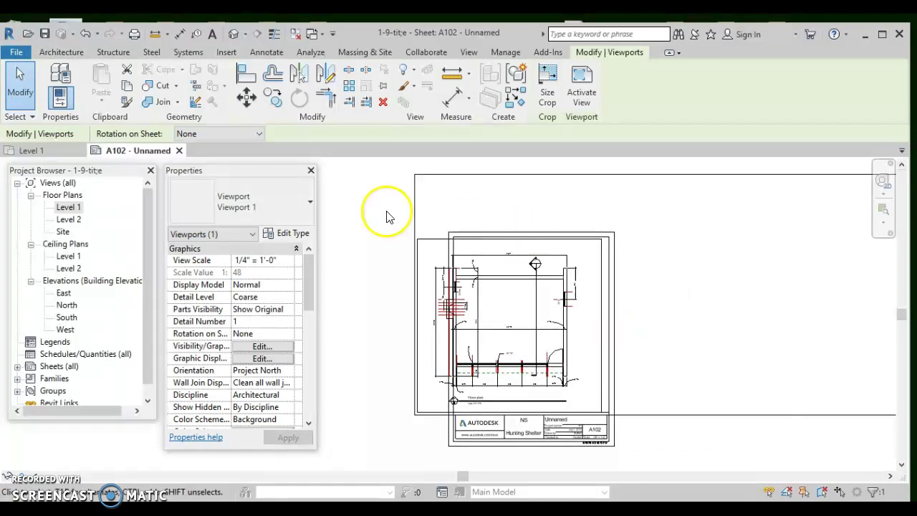
left_click_drag(425, 208, 439, 210)
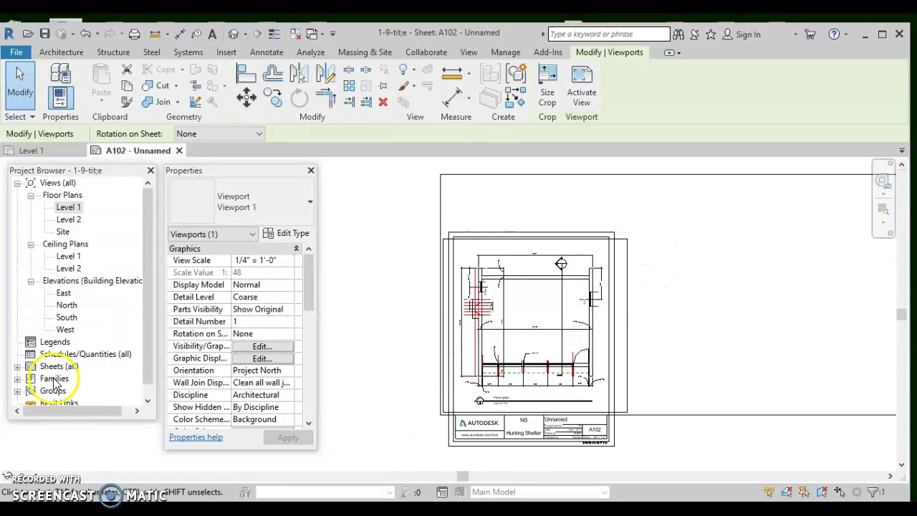
Open Floor Plan: Level 1 from under sheet A102 in the Project Browser's Sheets list
left_click(17, 366)
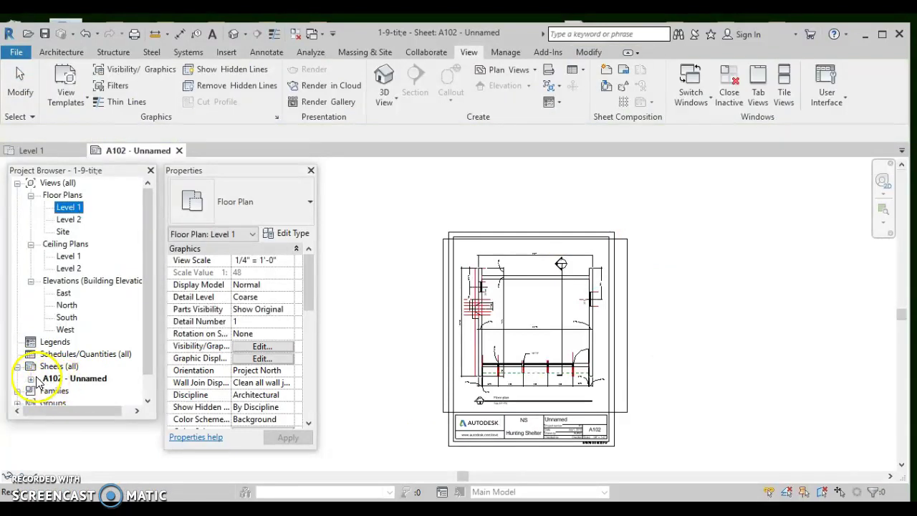
left_click(29, 378)
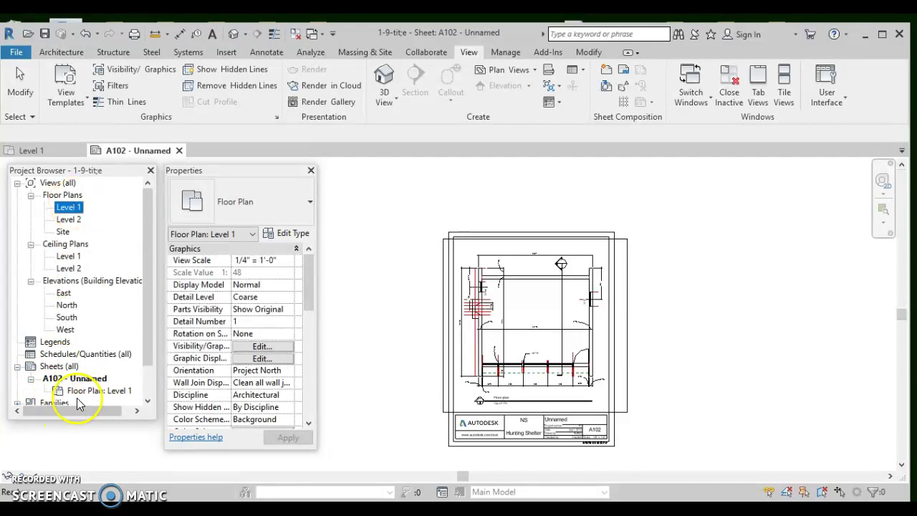
double_click(89, 390)
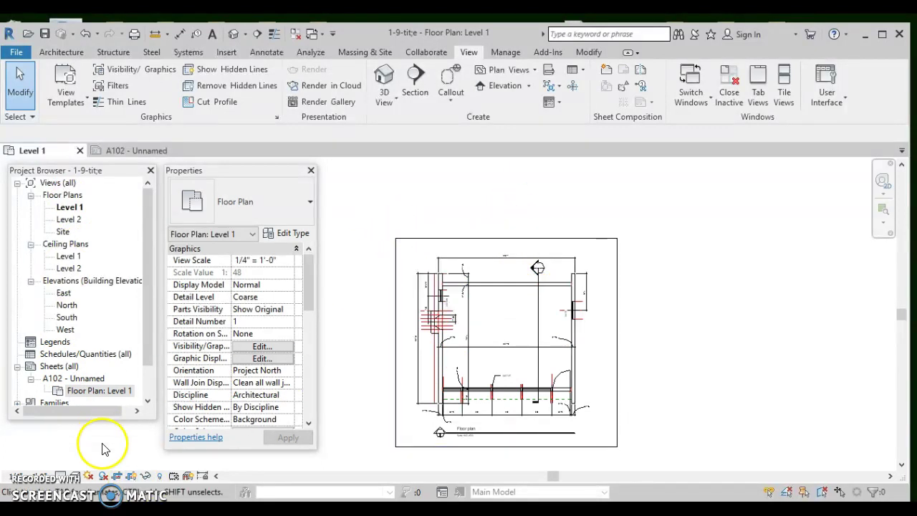
Hide the crop region, then select a red line and browse the Temporary Hide/Isolate options
left_click(133, 476)
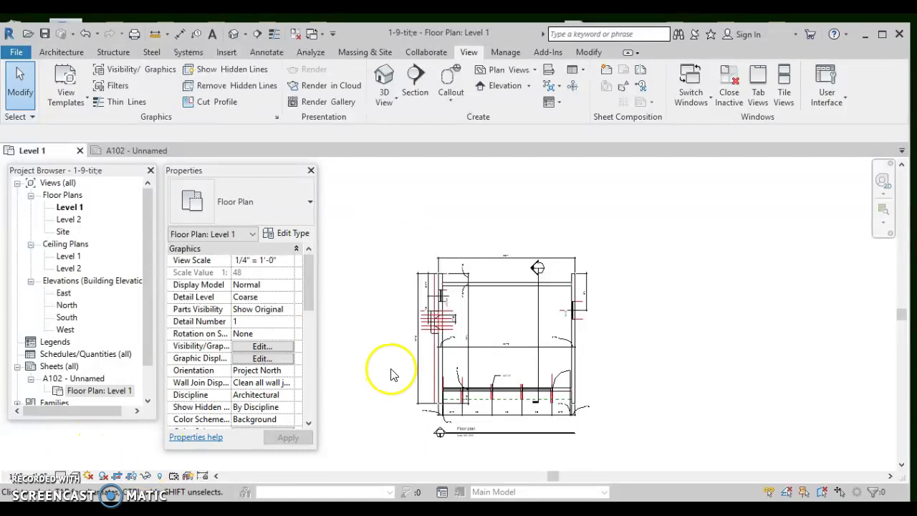
left_click(434, 358)
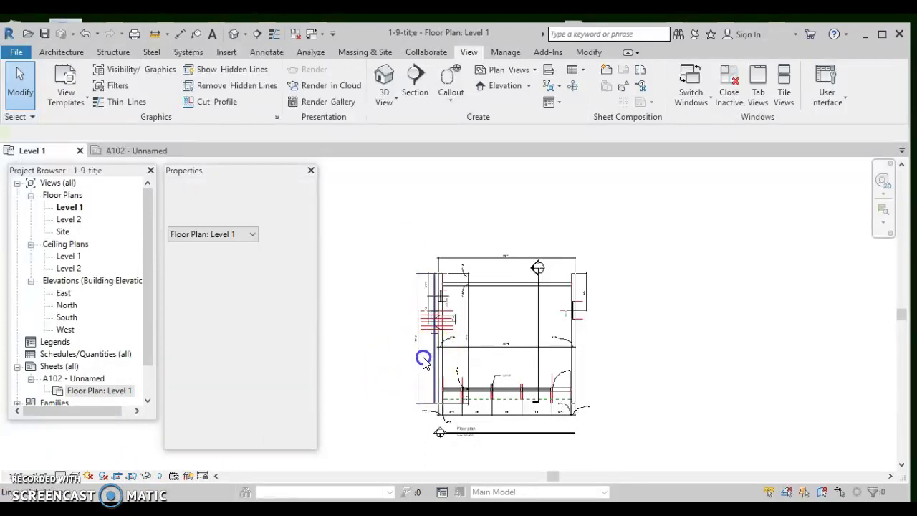
left_click(147, 477)
left_click(164, 432)
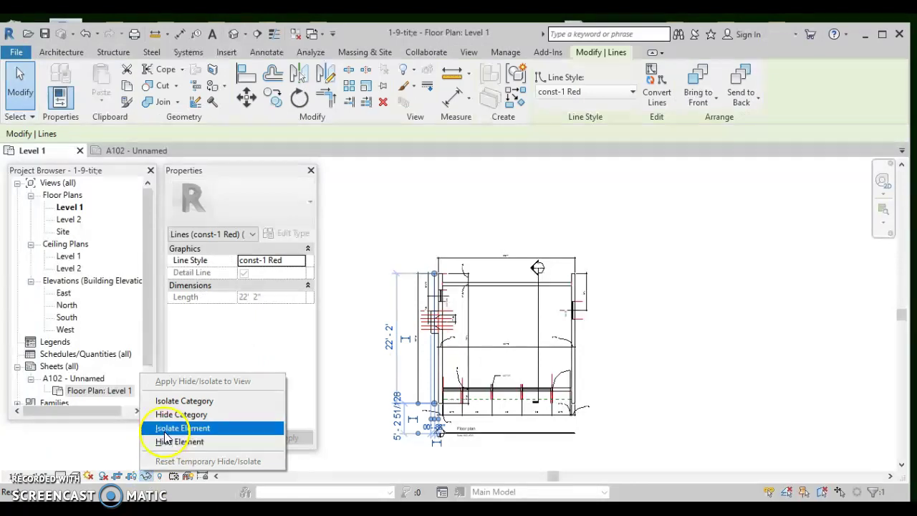
left_click(363, 194)
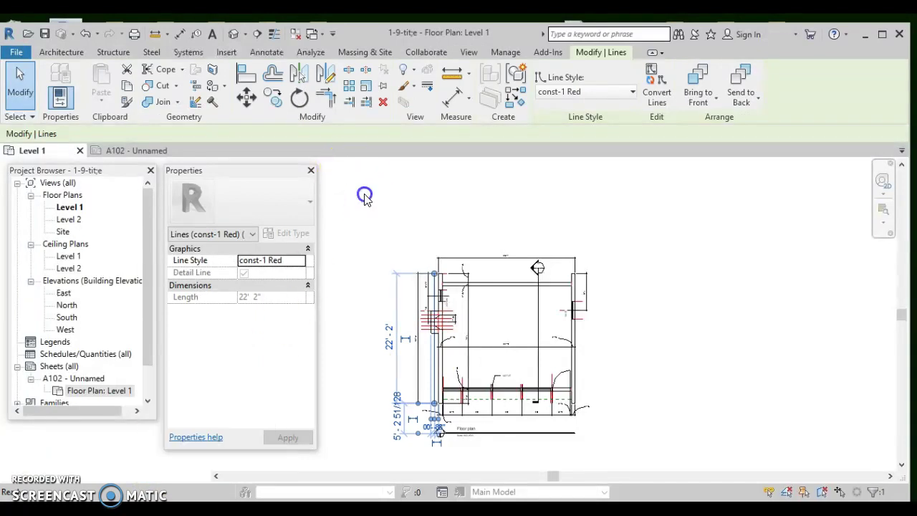
Select a red construction line in the plan and bring up Temporary Hide/Isolate
left_click(99, 391)
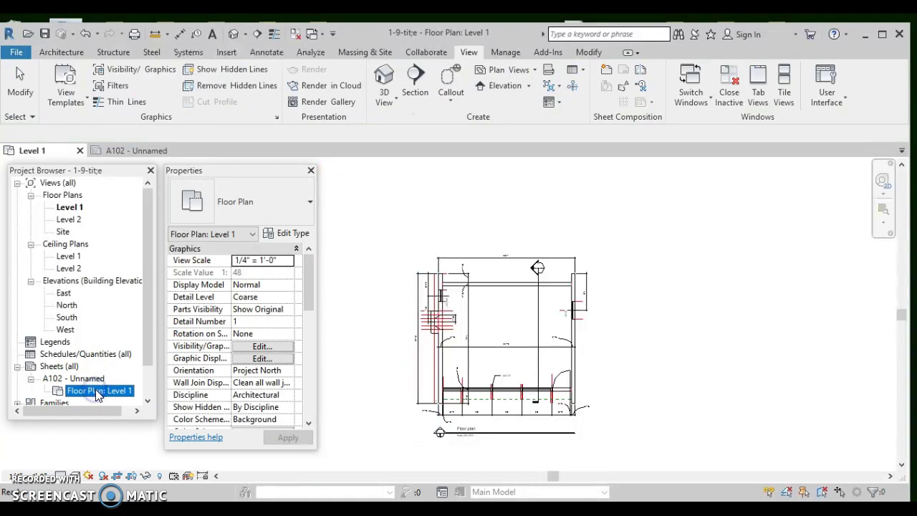
left_click(434, 371)
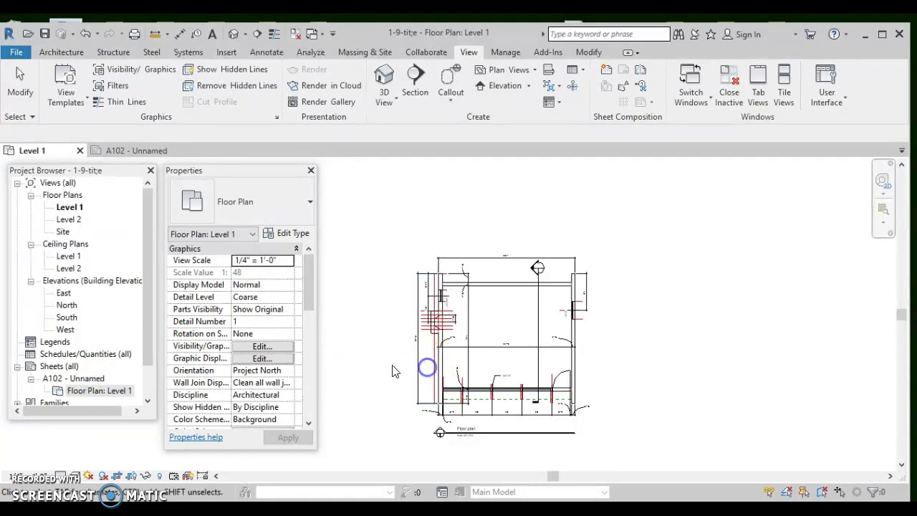
left_click(435, 366)
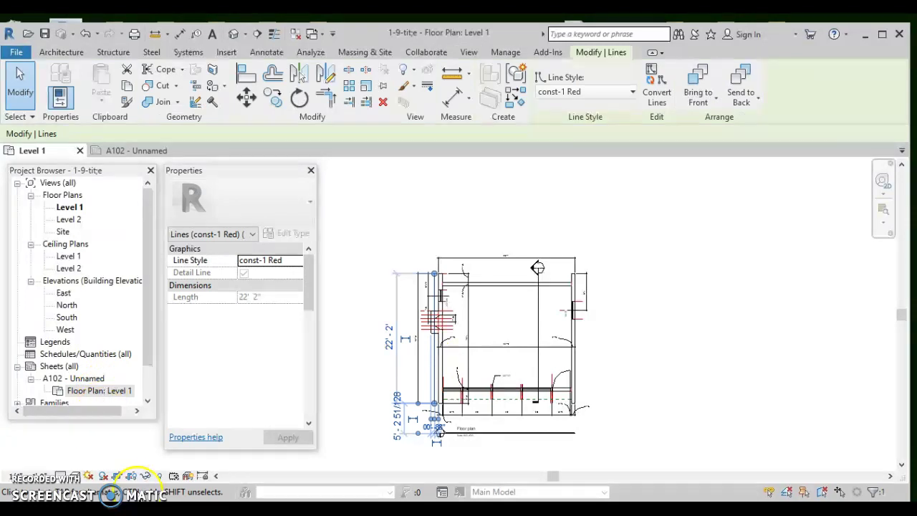
left_click(146, 476)
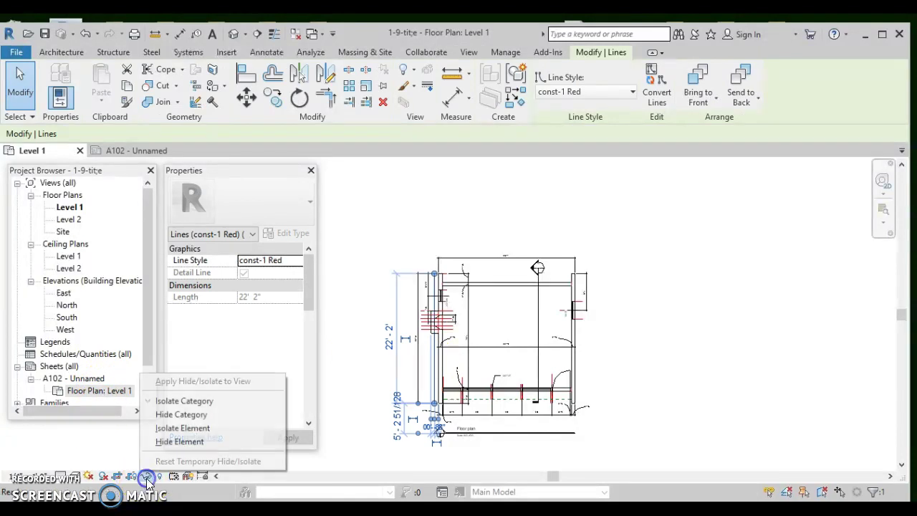
Temporarily hide the red line category and open sheet A102
left_click(169, 417)
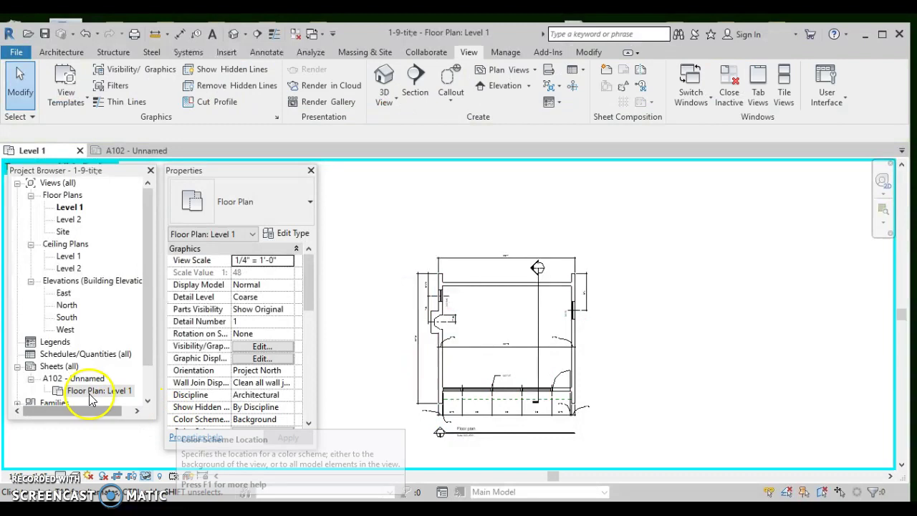
double_click(76, 379)
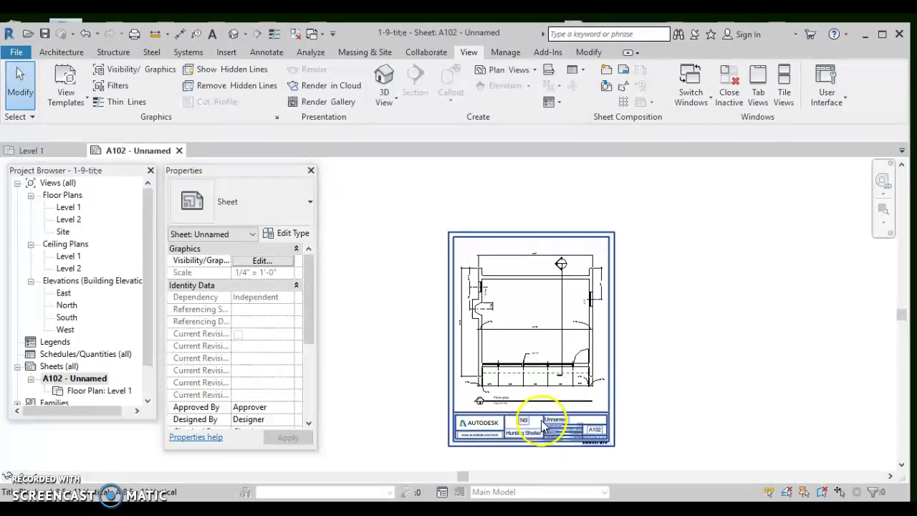
scroll(552, 430, "up", 3)
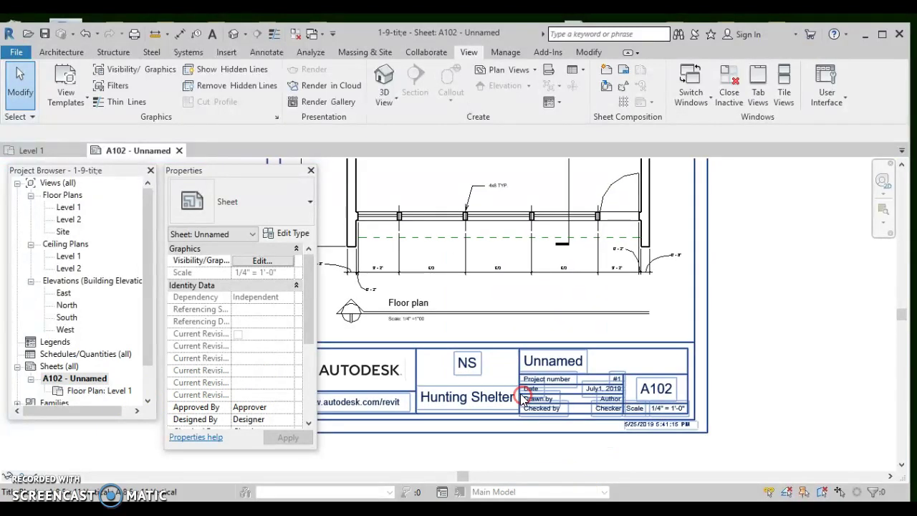
Rename the sheet from Unnamed to Floor Plan in the titleblock label
left_click(562, 362)
left_click(562, 361)
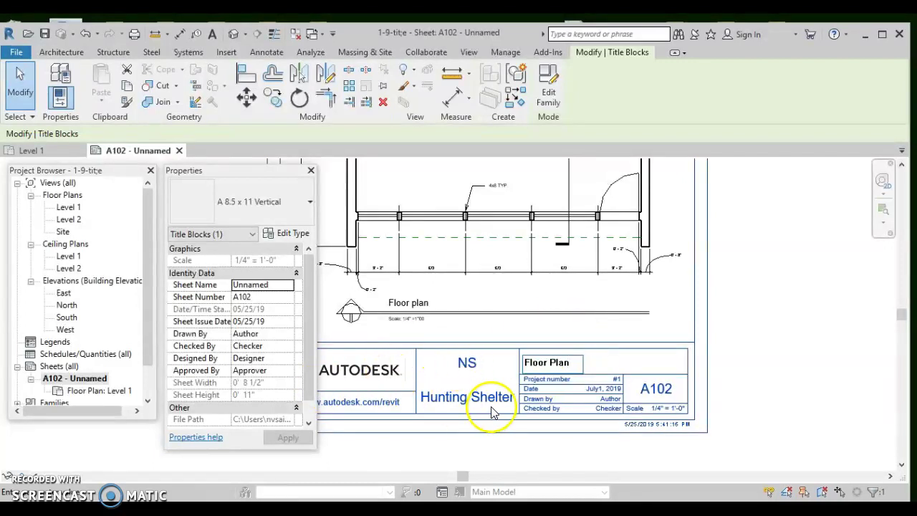
left_click(442, 456)
scroll(440, 447, "down", 3)
middle_click_drag(441, 441, 535, 432)
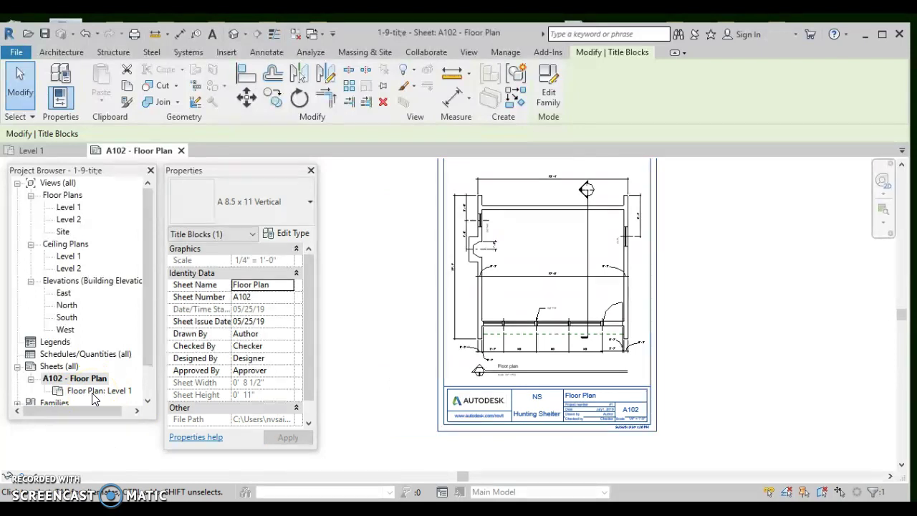
Change the titleblock's sheet number from A102 to A1-1
left_click(93, 391)
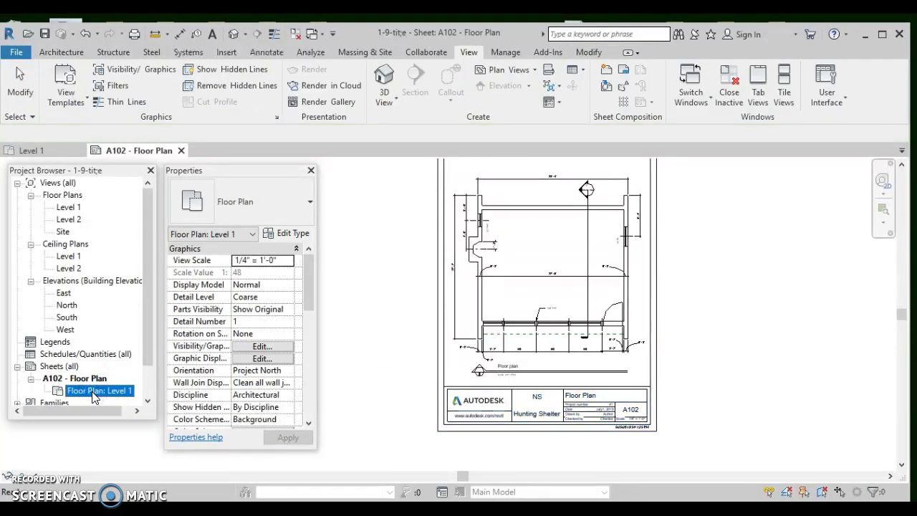
left_click(91, 378)
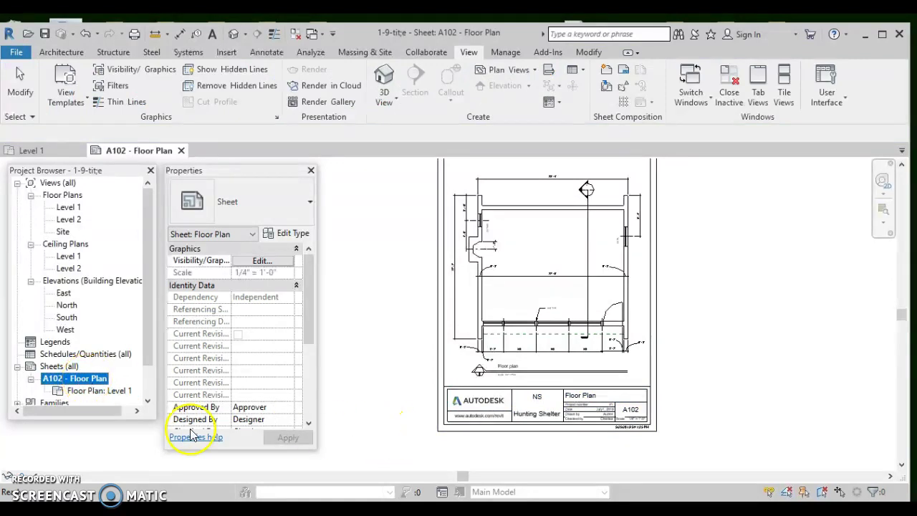
left_click(630, 415)
scroll(631, 415, "up", 1)
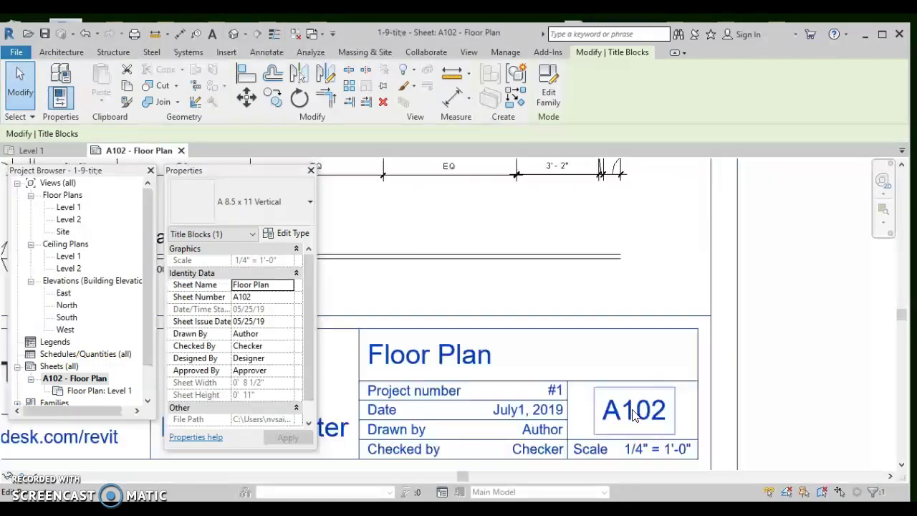
double_click(633, 414)
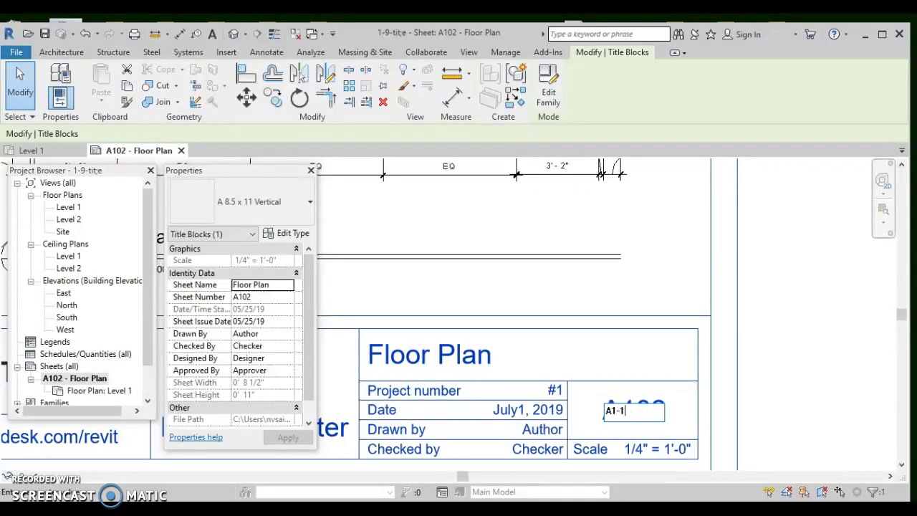
type("A1-1")
left_click(759, 424)
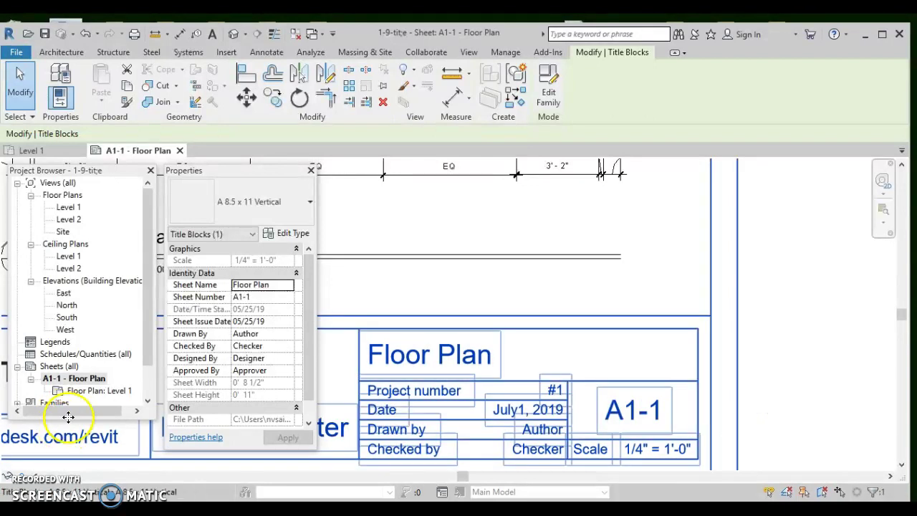
scroll(613, 287, "down", 4)
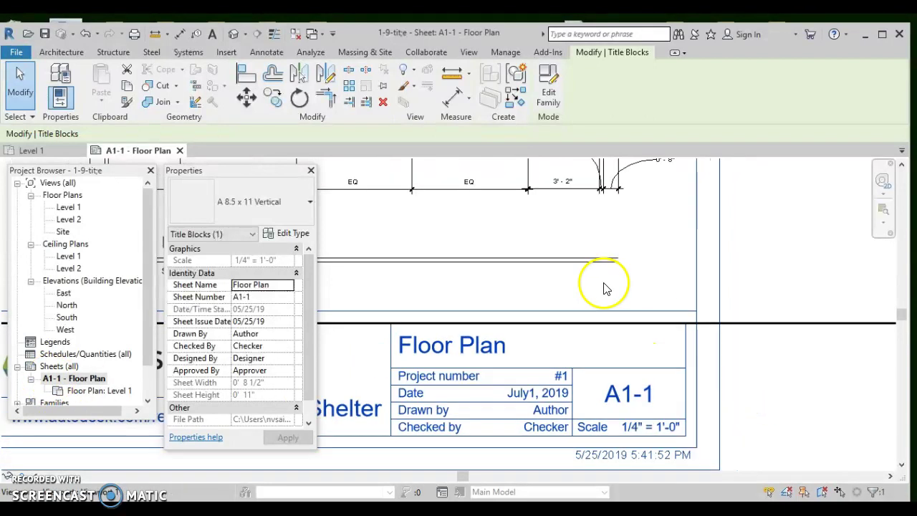
scroll(603, 304, "down", 6)
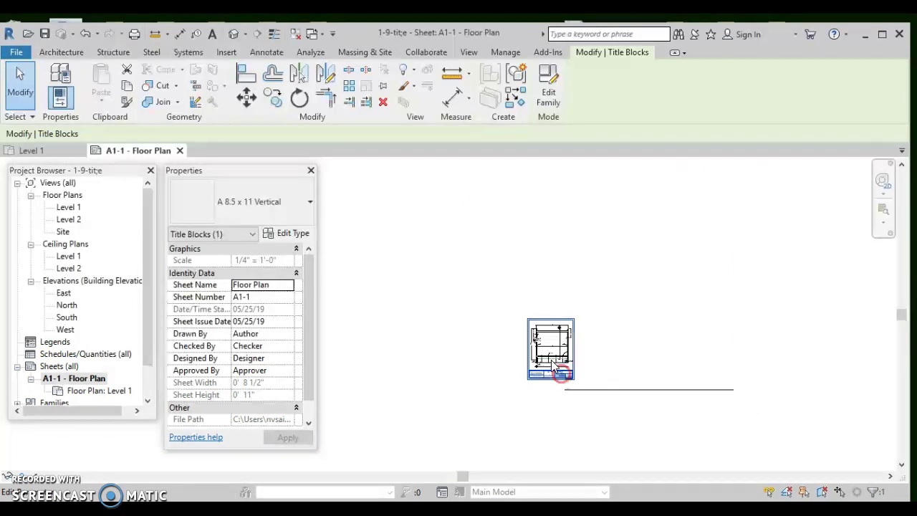
scroll(551, 358, "up", 6)
Set the print range to selected views/sheets containing only Sheet: A1-1 - Floor Plan
left_click(375, 374)
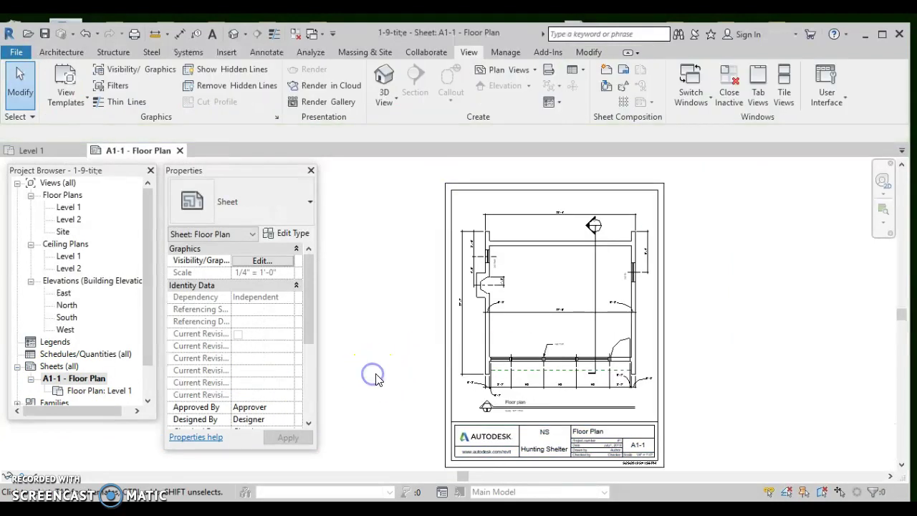
middle_click_drag(387, 383, 375, 362)
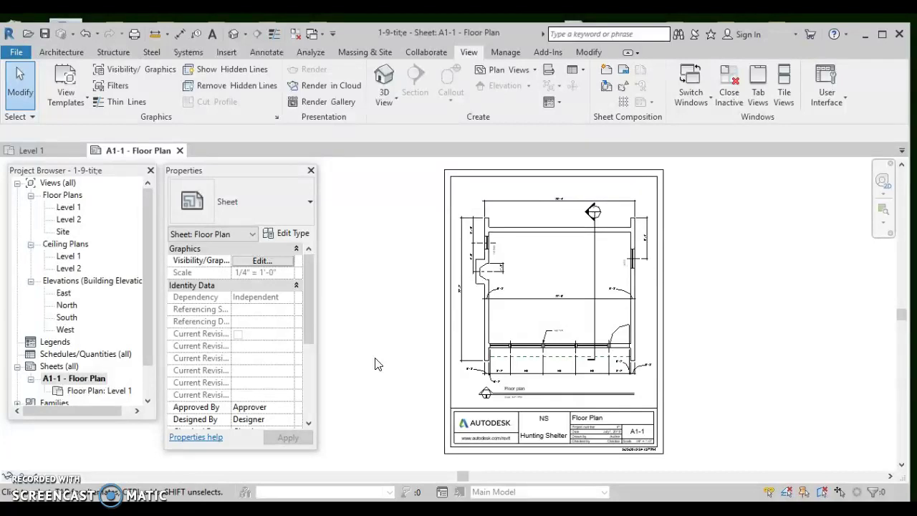
left_click(134, 35)
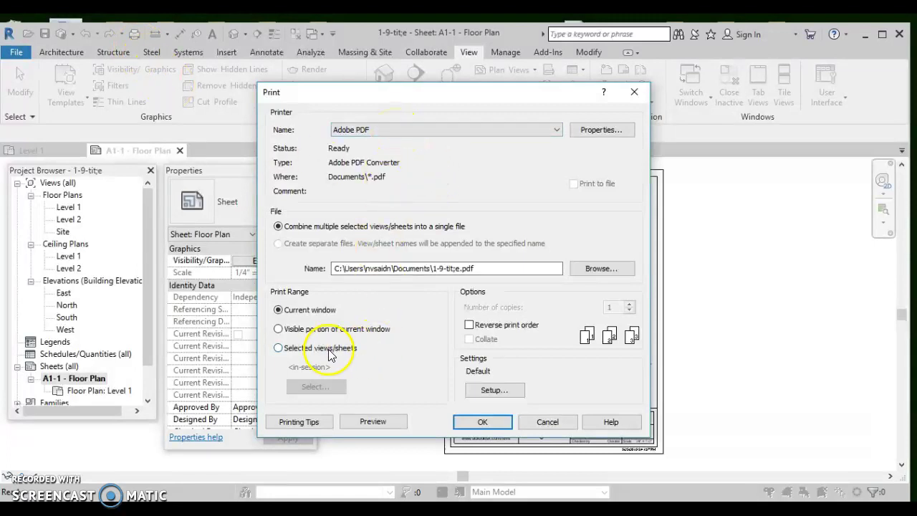
left_click(278, 349)
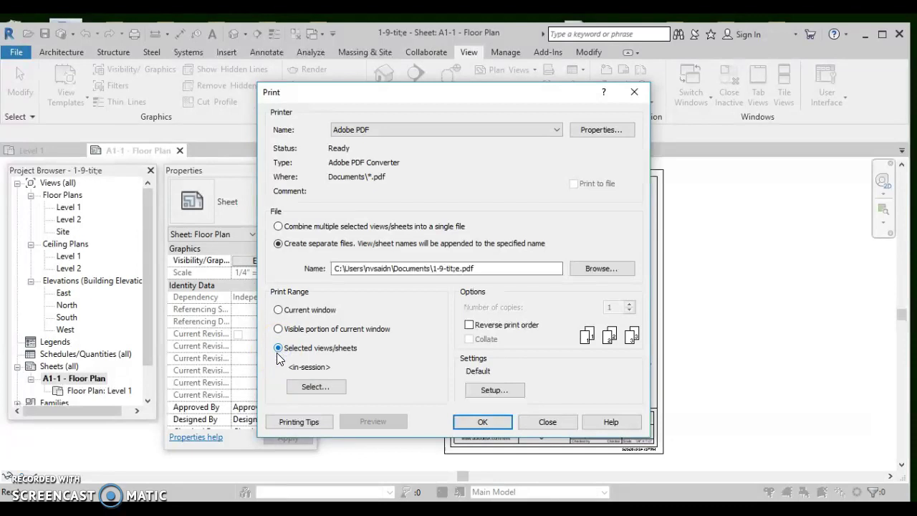
left_click(308, 389)
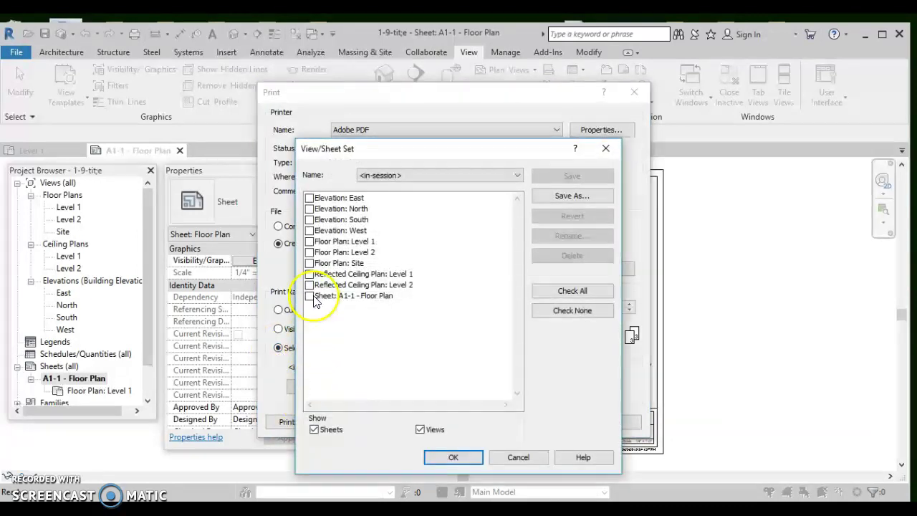
left_click(309, 296)
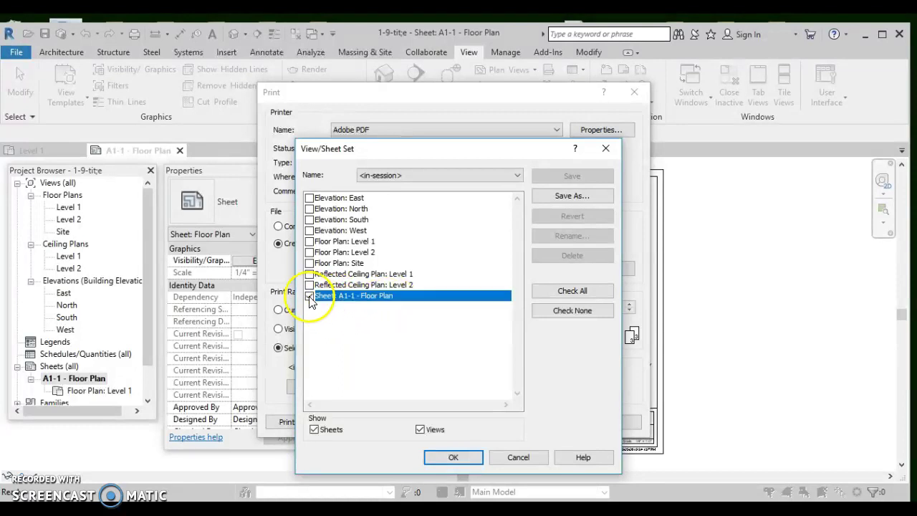
left_click(442, 457)
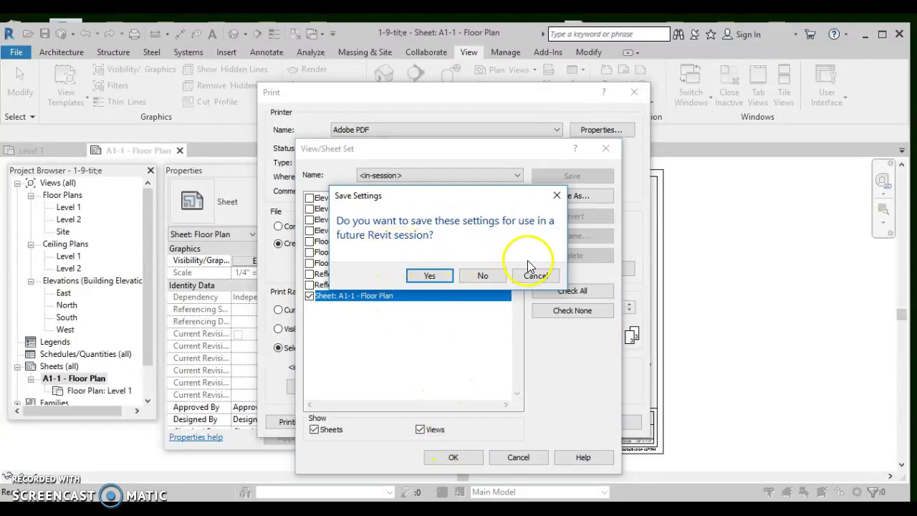
Save the selection as view/sheet set 'Set 1'
left_click(444, 277)
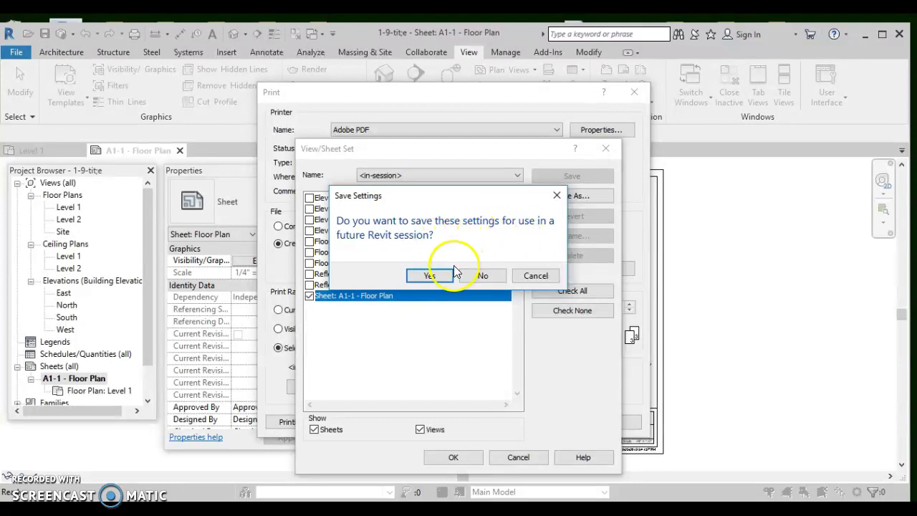
left_click(436, 275)
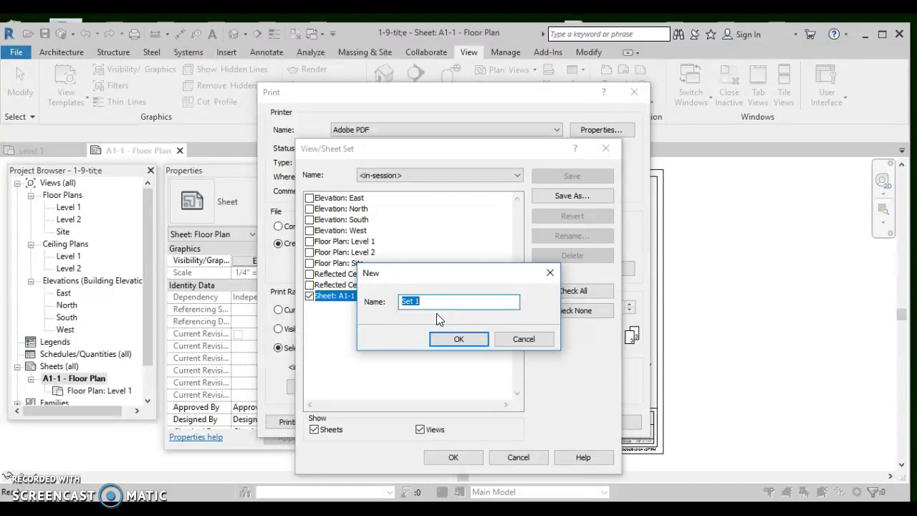
left_click(452, 340)
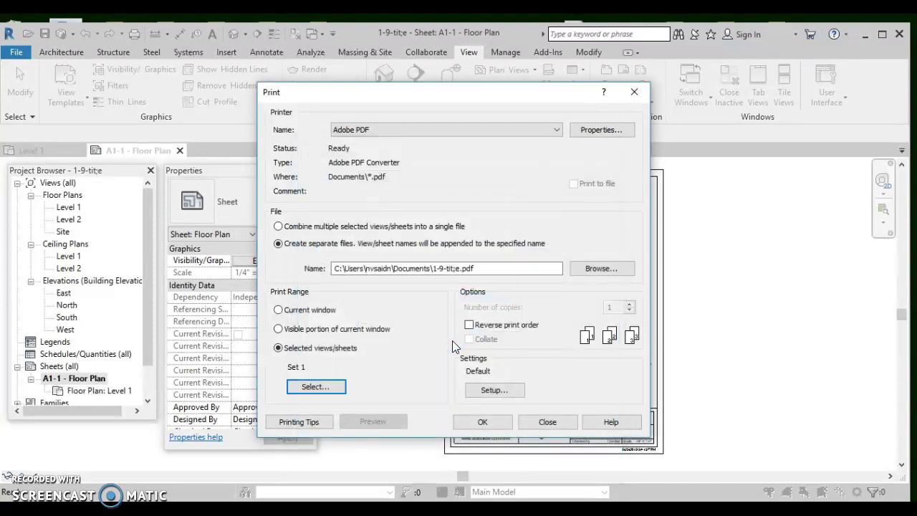
Switch the print setup to portrait orientation and start printing the sheet as a separate file
left_click(493, 392)
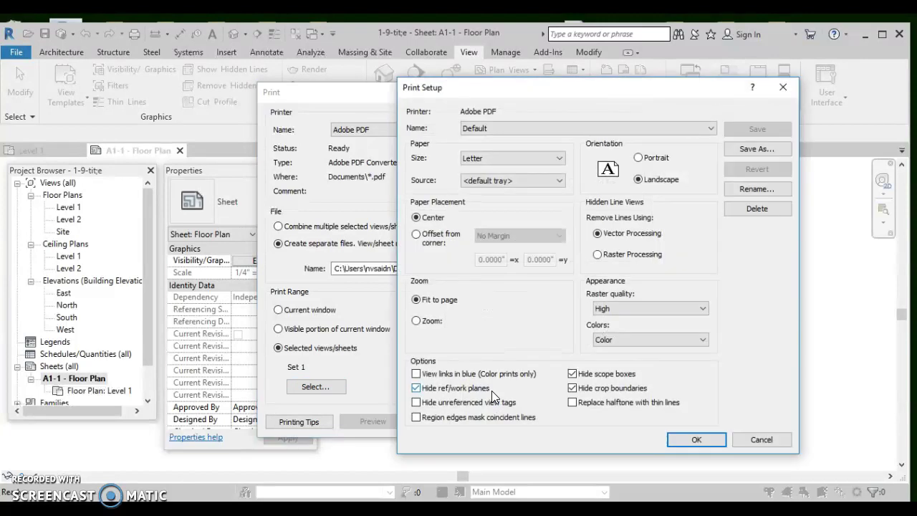
left_click(637, 157)
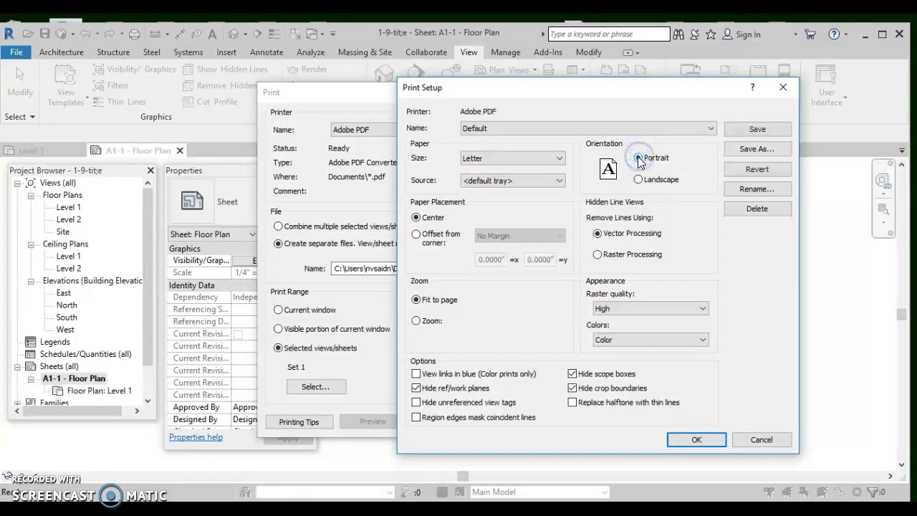
left_click(674, 440)
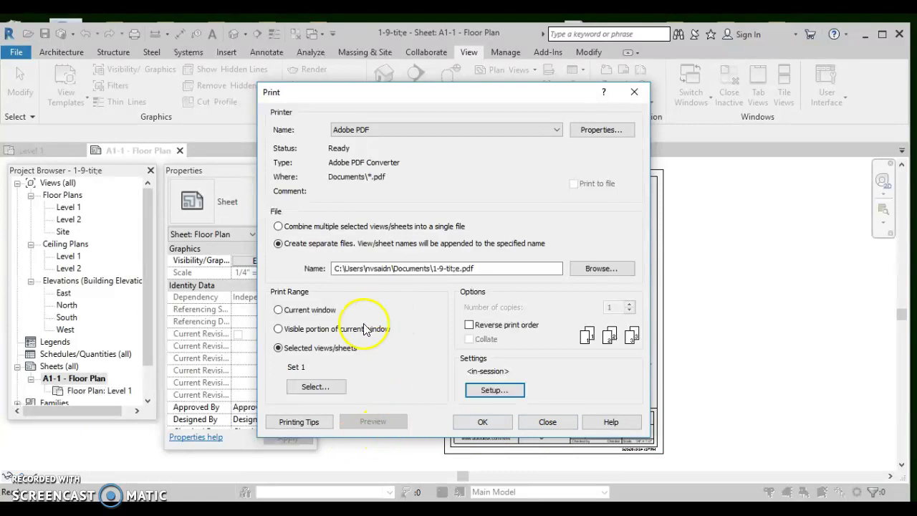
left_click(475, 422)
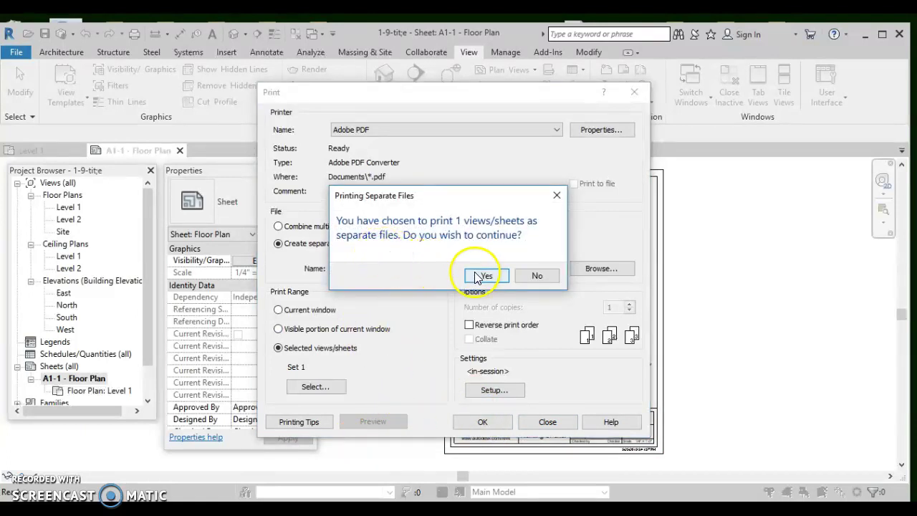
left_click(475, 275)
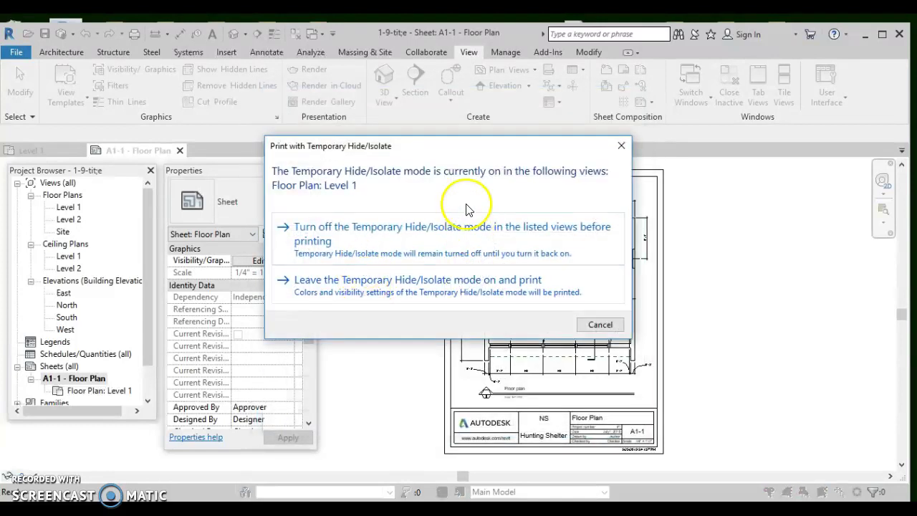
Leave Temporary Hide/Isolate on and save the print as HuntingShelter-Sheet - A1-1 - Floor Plan.pdf in CAD203-CCS
left_click(406, 283)
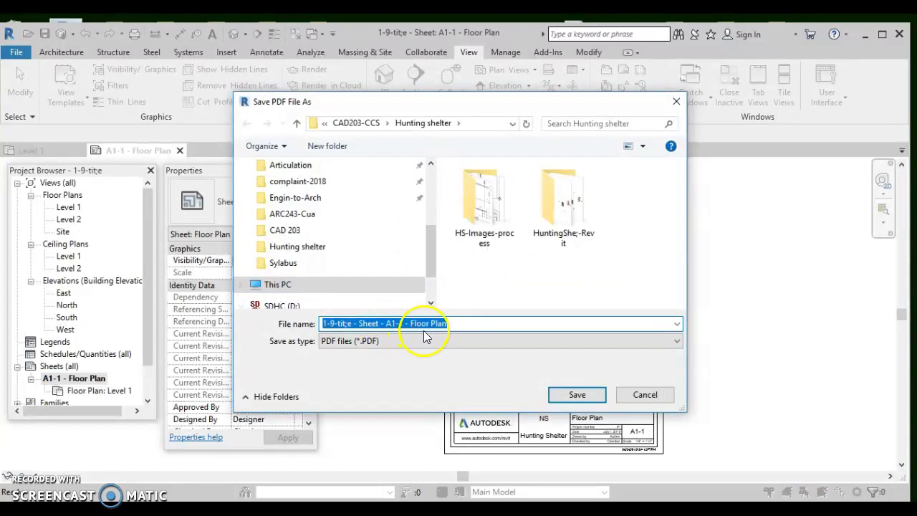
left_click(359, 323)
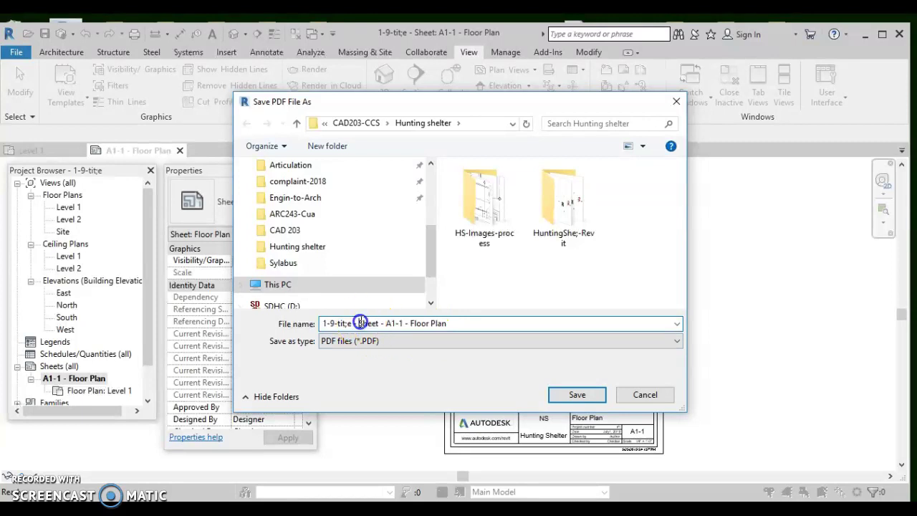
type("HuntingShelter")
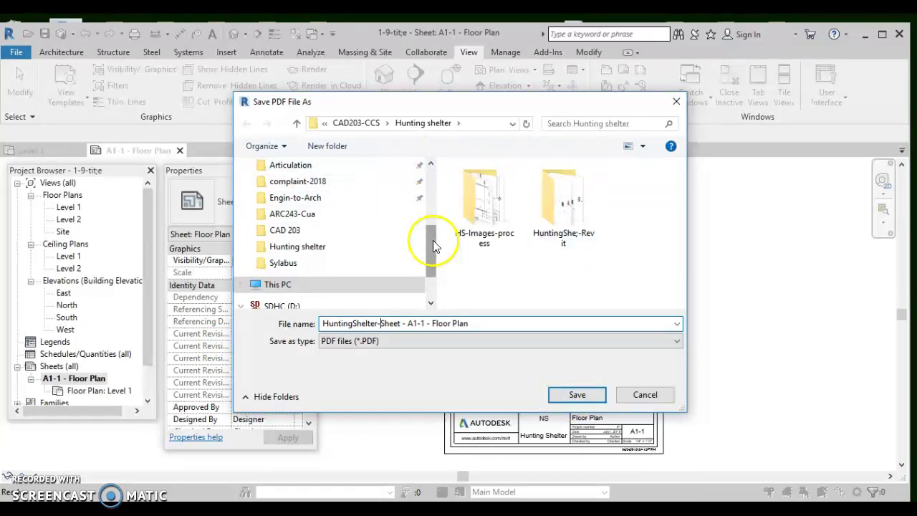
left_click(335, 231)
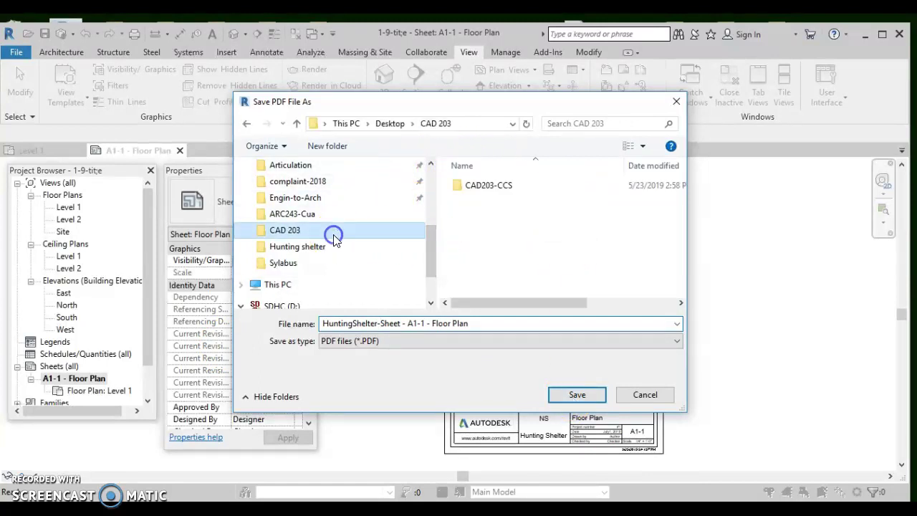
double_click(495, 186)
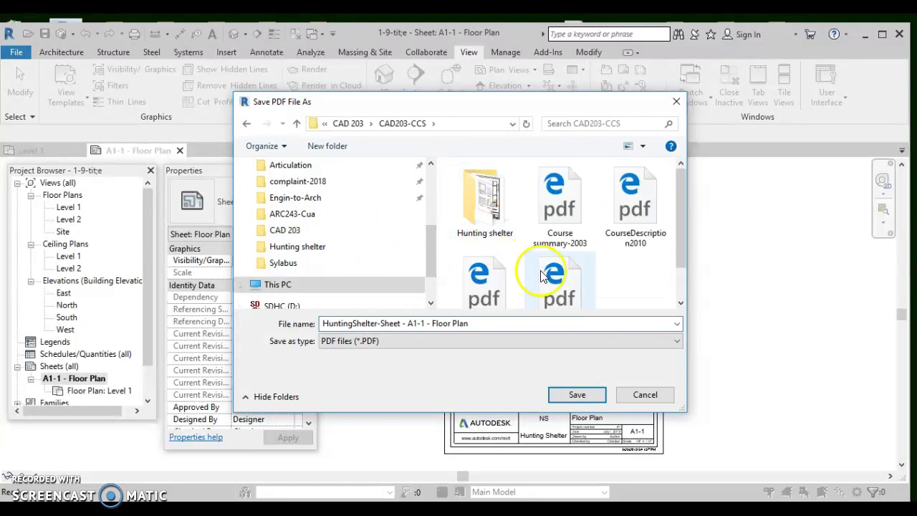
left_click(564, 395)
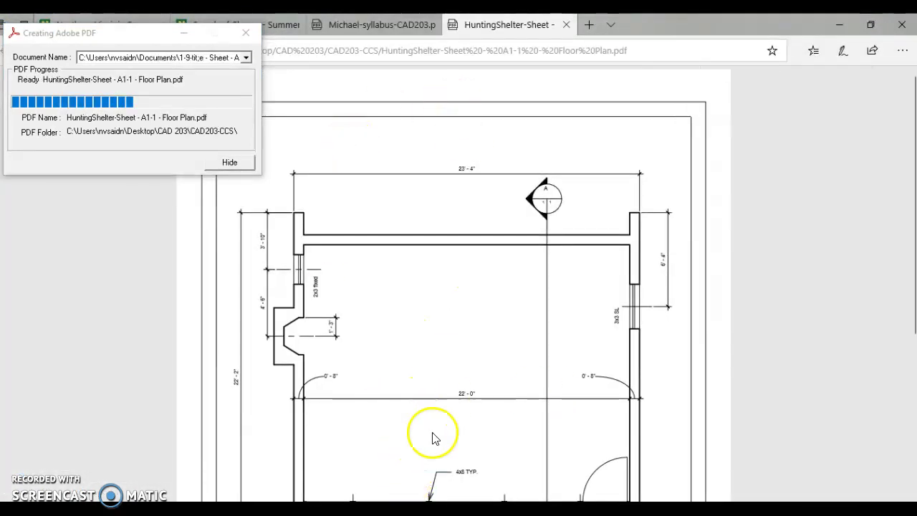
Zoom the PDF out to 50% in Edge to view the whole sheet
left_click(902, 51)
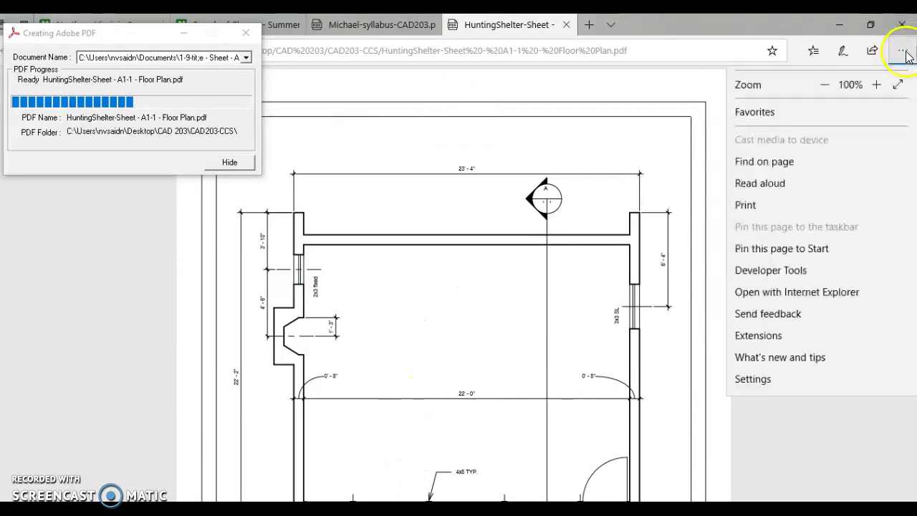
left_click(820, 135)
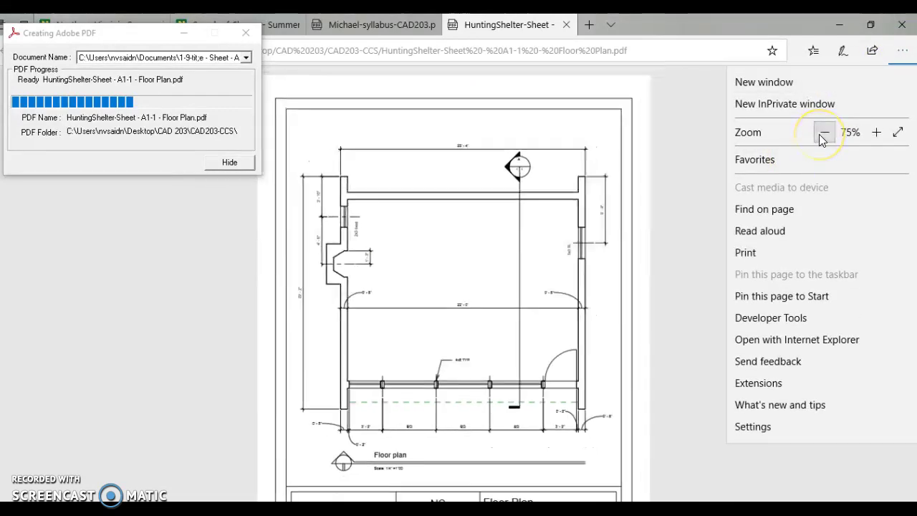
left_click(820, 135)
left_click(622, 283)
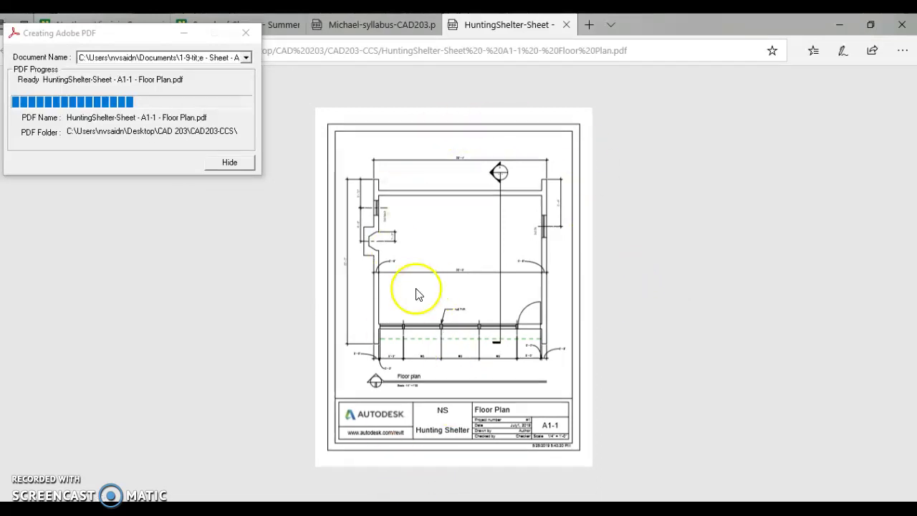
left_click(412, 332)
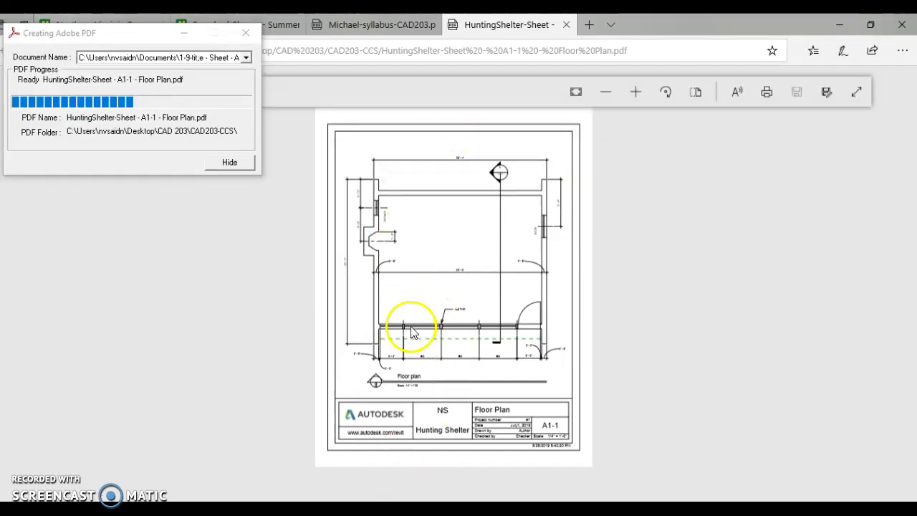
Zoom the PDF back in to 125% to inspect the plan and dismiss the PDF progress window
left_click(901, 50)
left_click(875, 133)
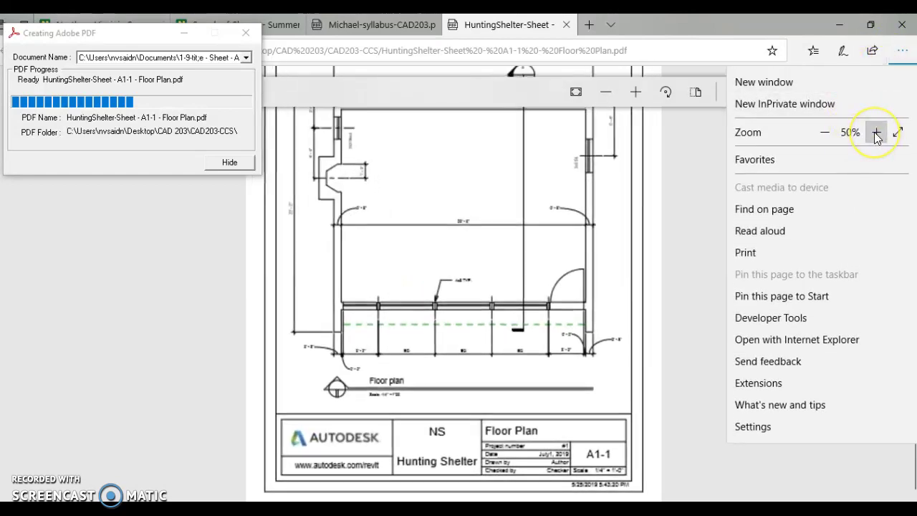
left_click(876, 133)
left_click(876, 132)
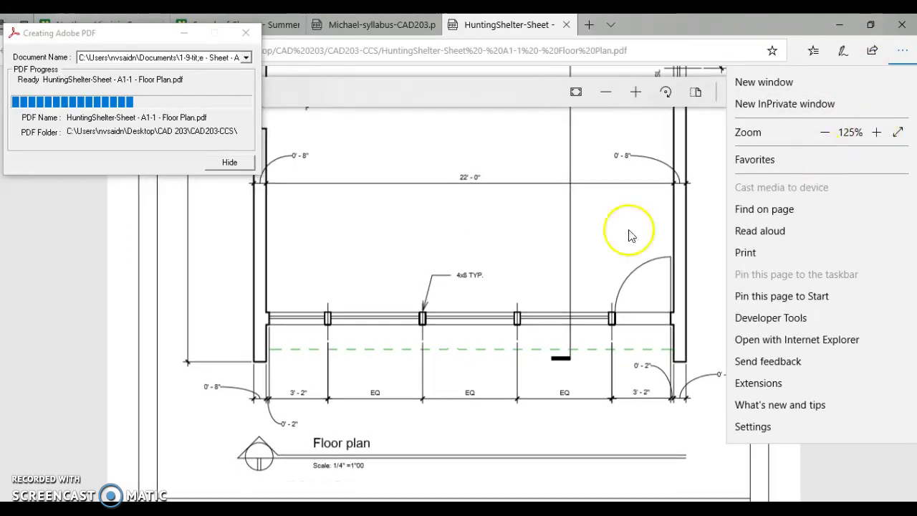
left_click(903, 52)
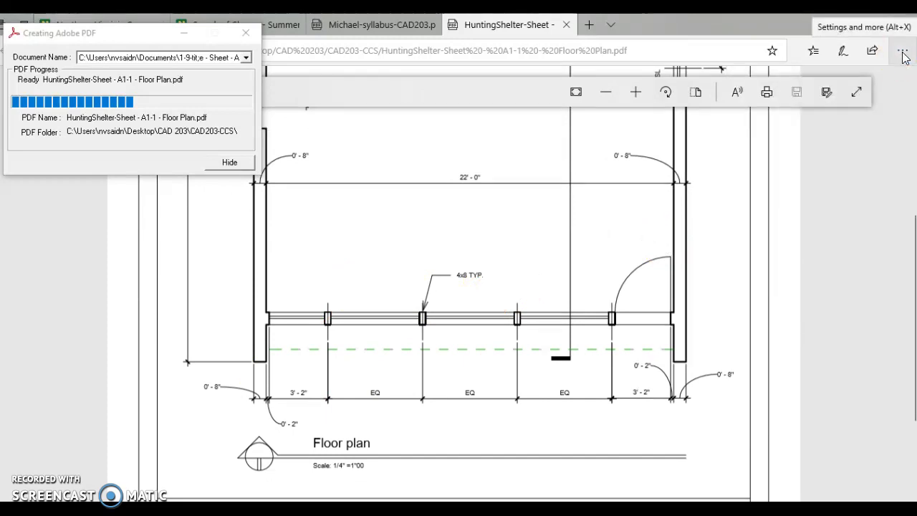
left_click(183, 32)
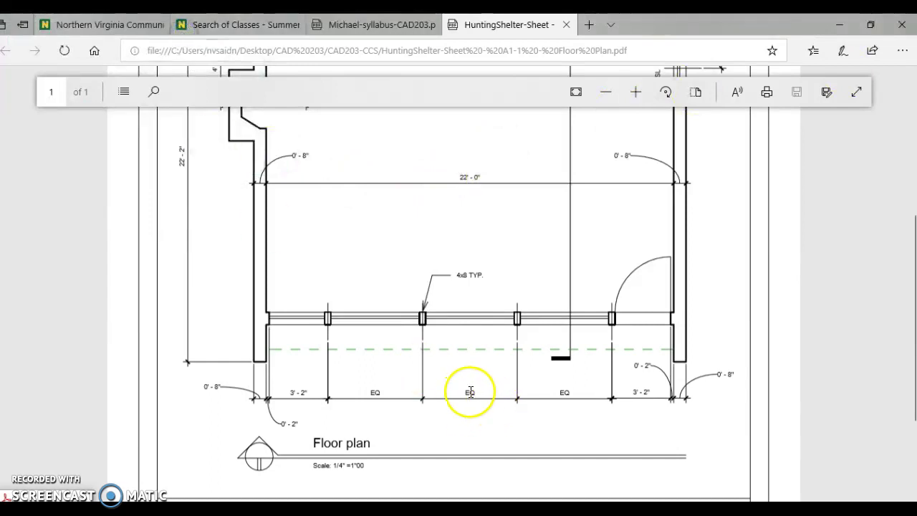